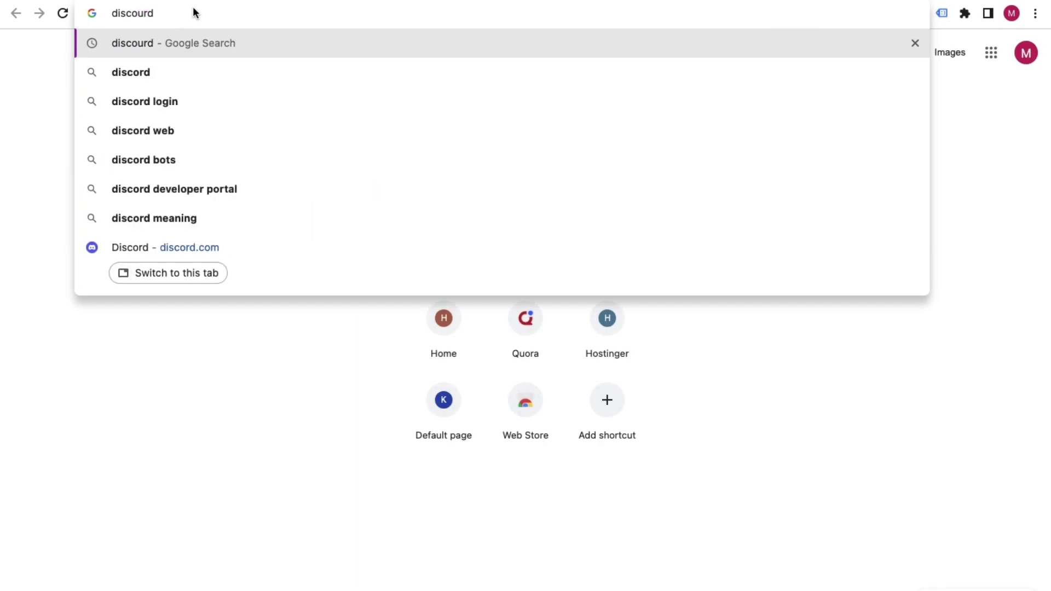
# Search Google for discord, open discord.com and launch the Discord web app in the browser.
pyautogui.press('Down')
pyautogui.press('Return')
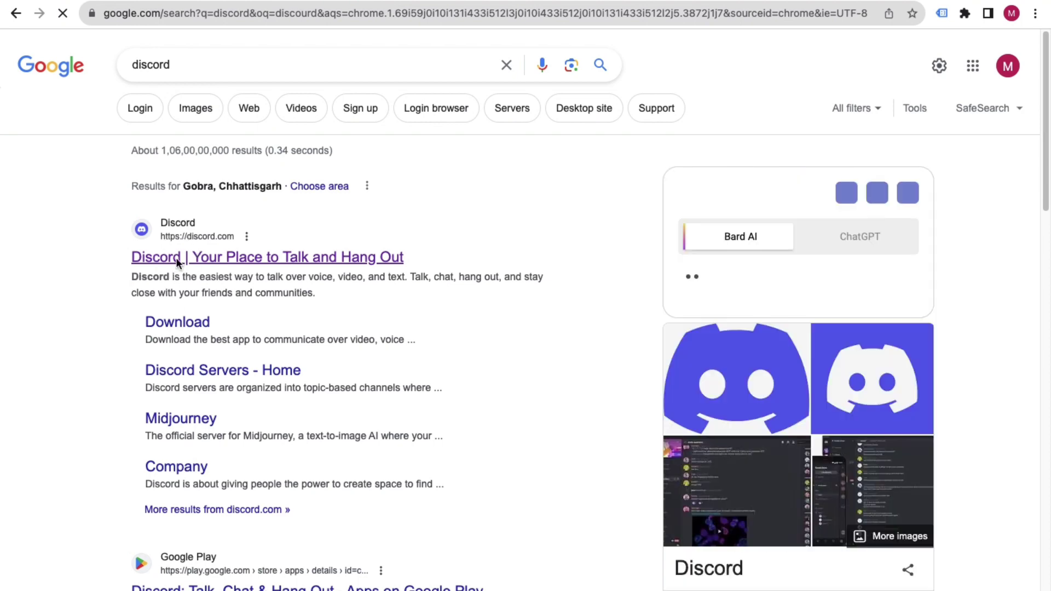
pyautogui.click(176, 257)
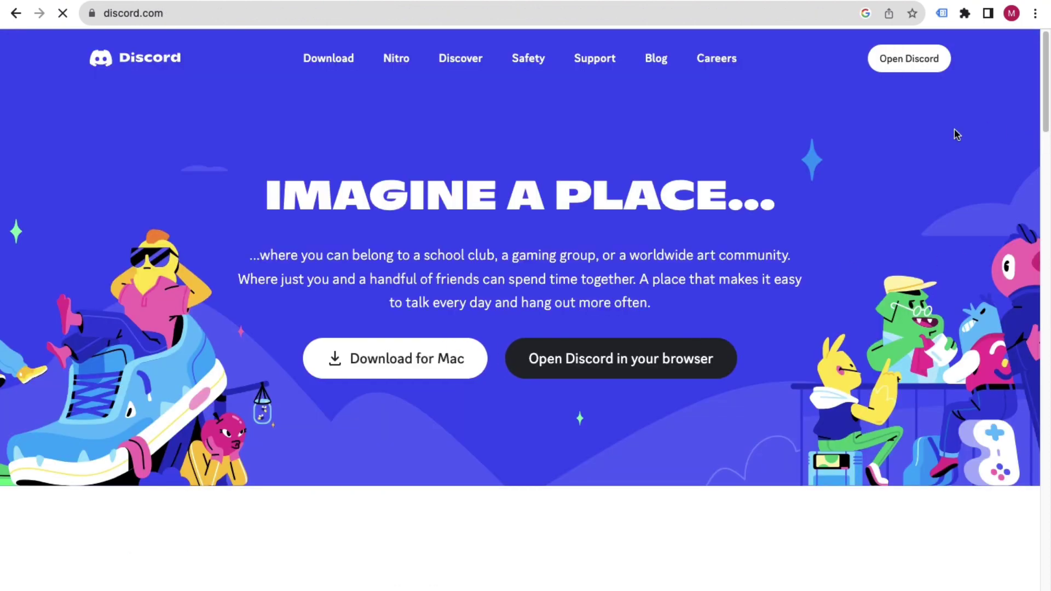
pyautogui.click(917, 68)
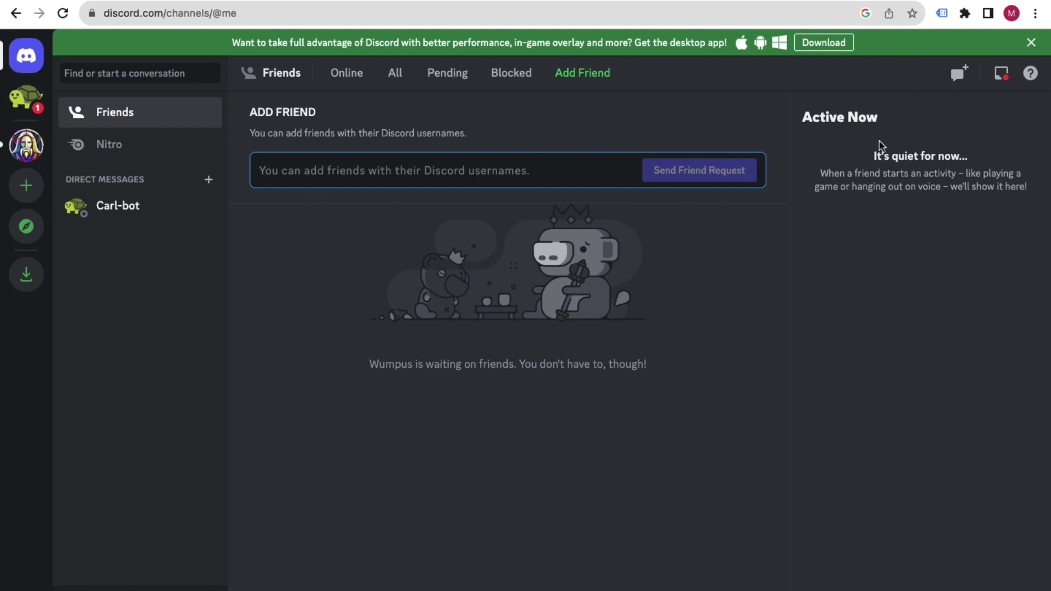
# Switch to another Chrome profile and reach discord.com through a fresh Google search for discord.
pyautogui.click(1009, 15)
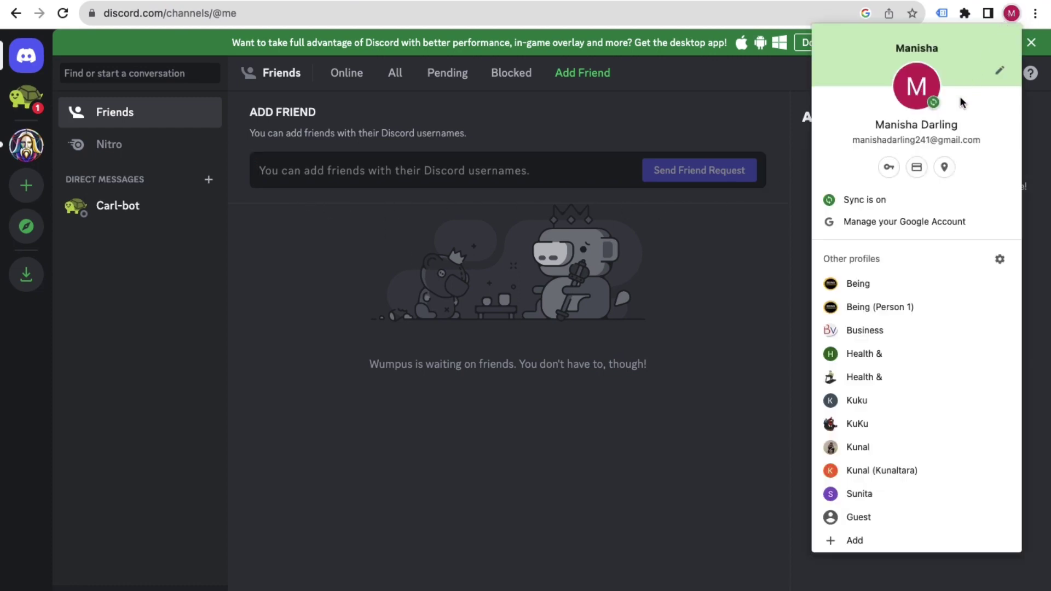
pyautogui.click(841, 352)
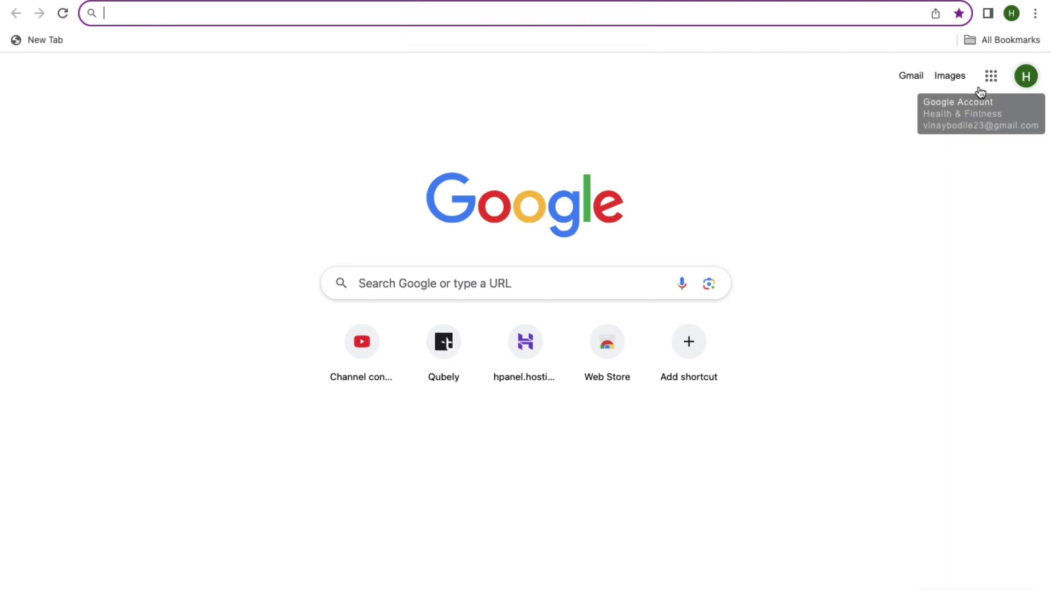
pyautogui.write('disco')
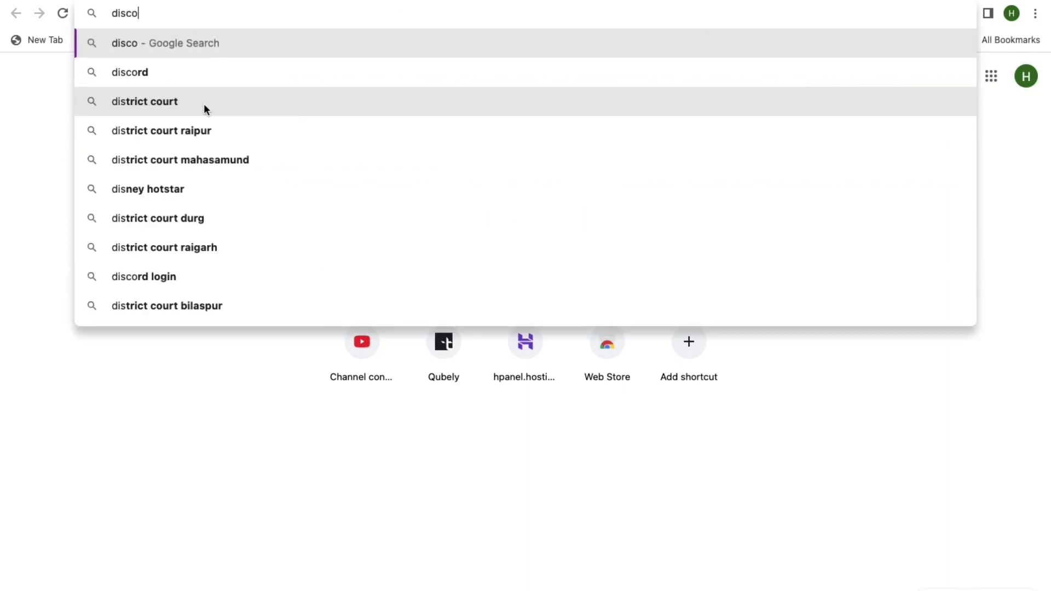
pyautogui.write('rd')
pyautogui.press('Return')
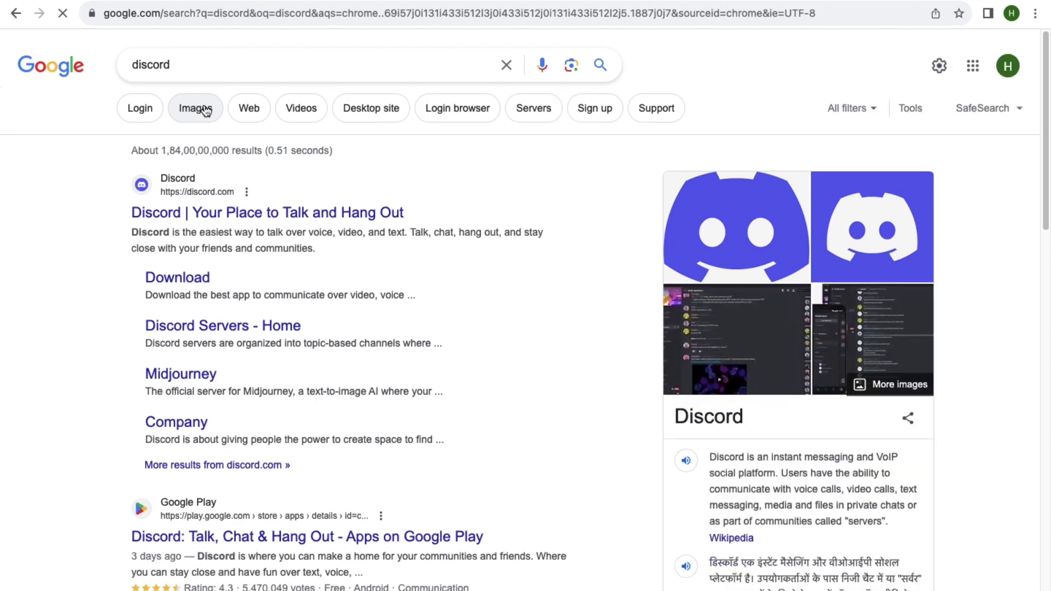
pyautogui.click(198, 216)
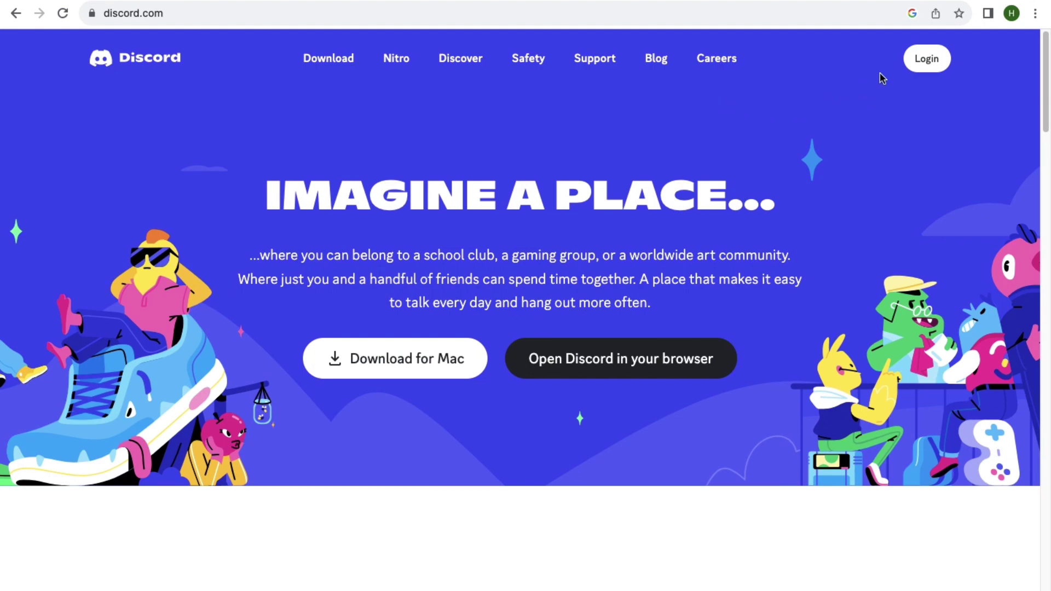
# Go from discord.com's Login page to the Register form for a new account.
pyautogui.click(930, 71)
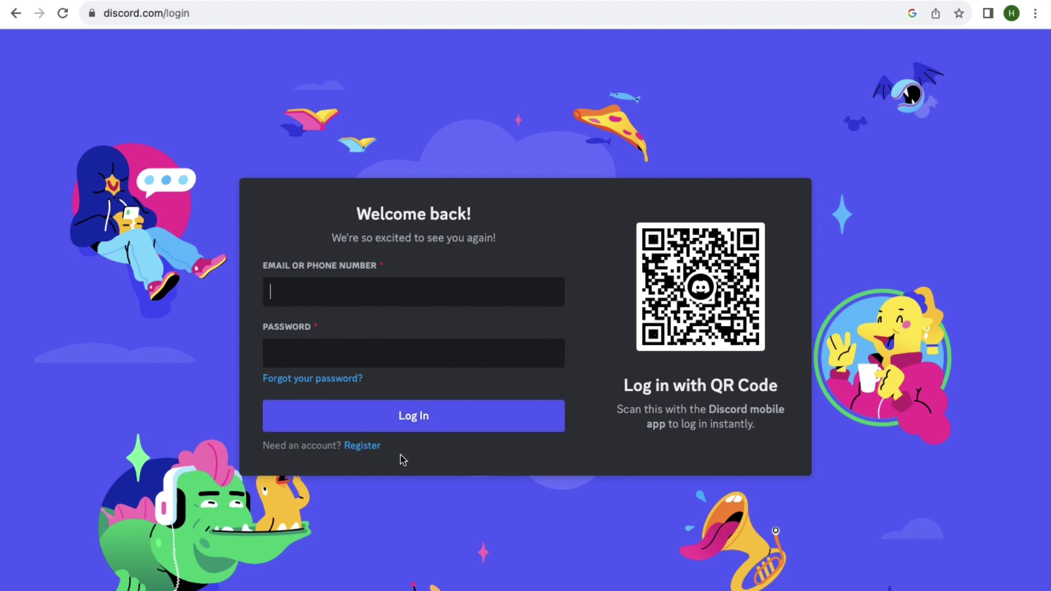
pyautogui.click(362, 446)
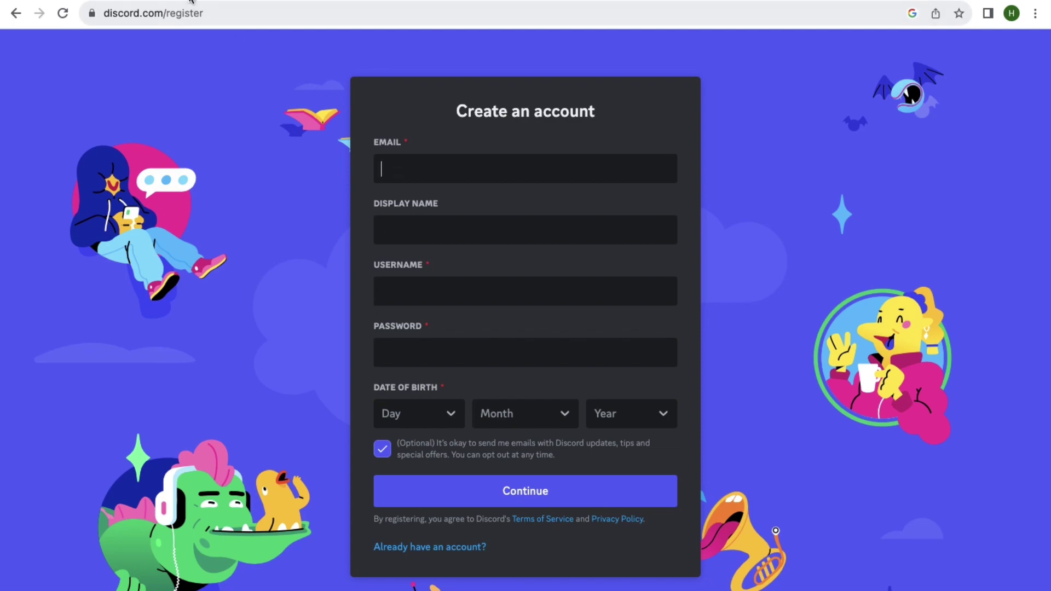
pyautogui.press('super+t')
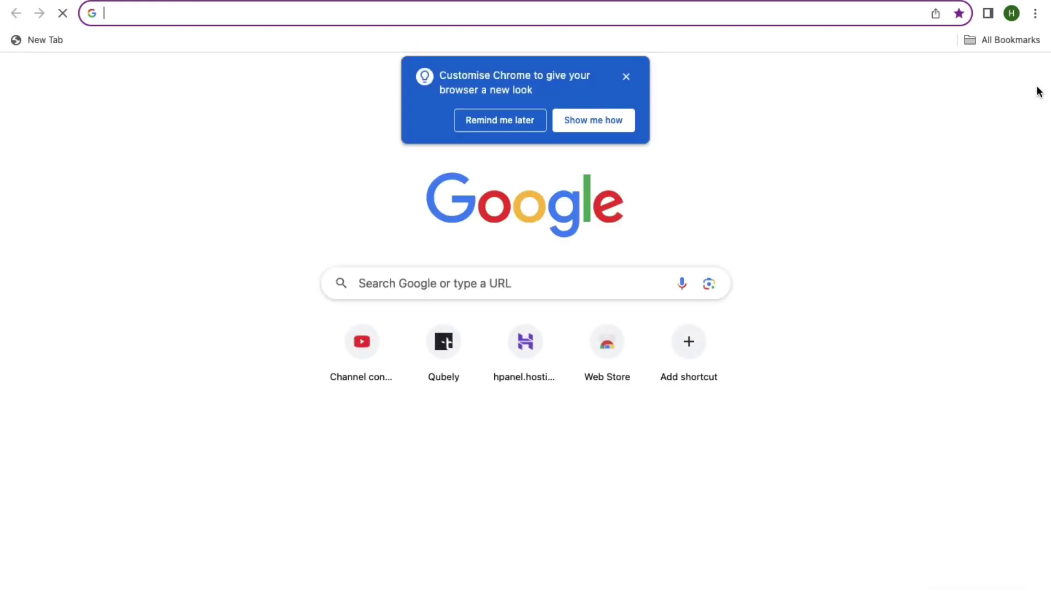
# Fill in the Google account's e-mail address and the user's display name on the form.
pyautogui.click(1025, 87)
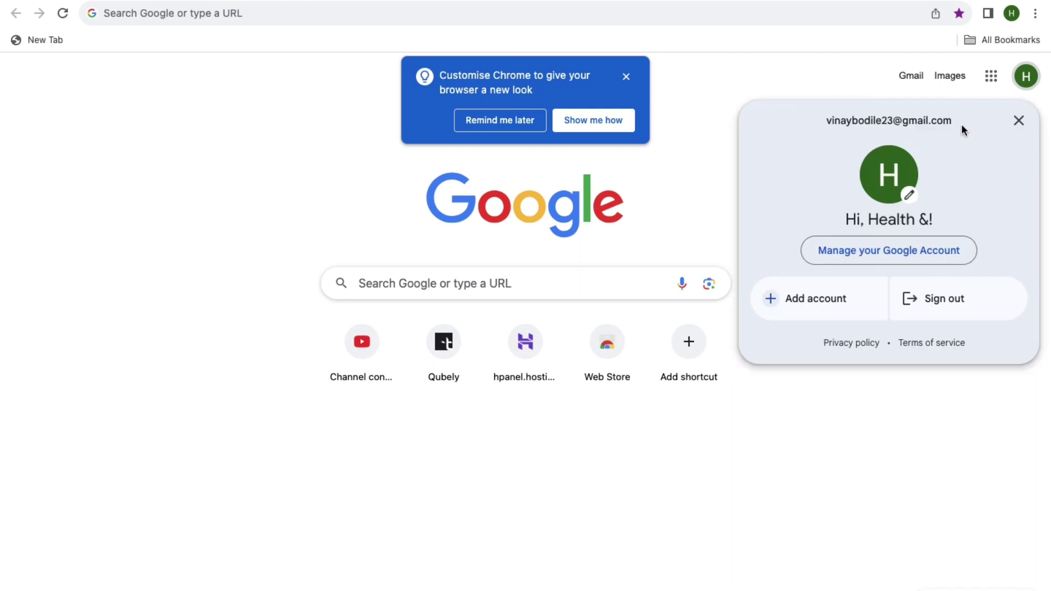
pyautogui.doubleClick(887, 119)
pyautogui.tripleClick(887, 118)
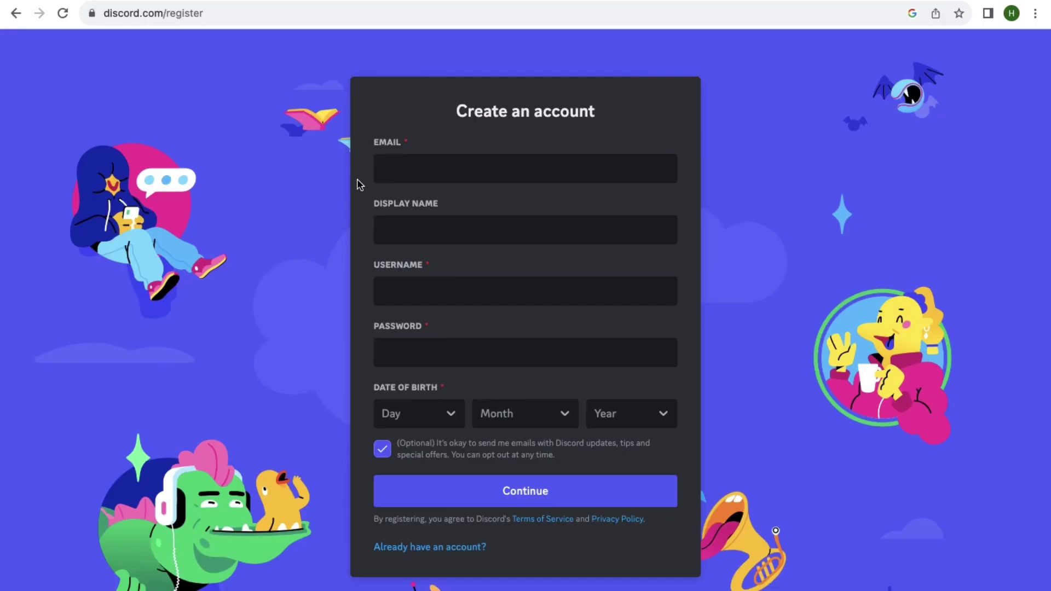
pyautogui.press('super+v')
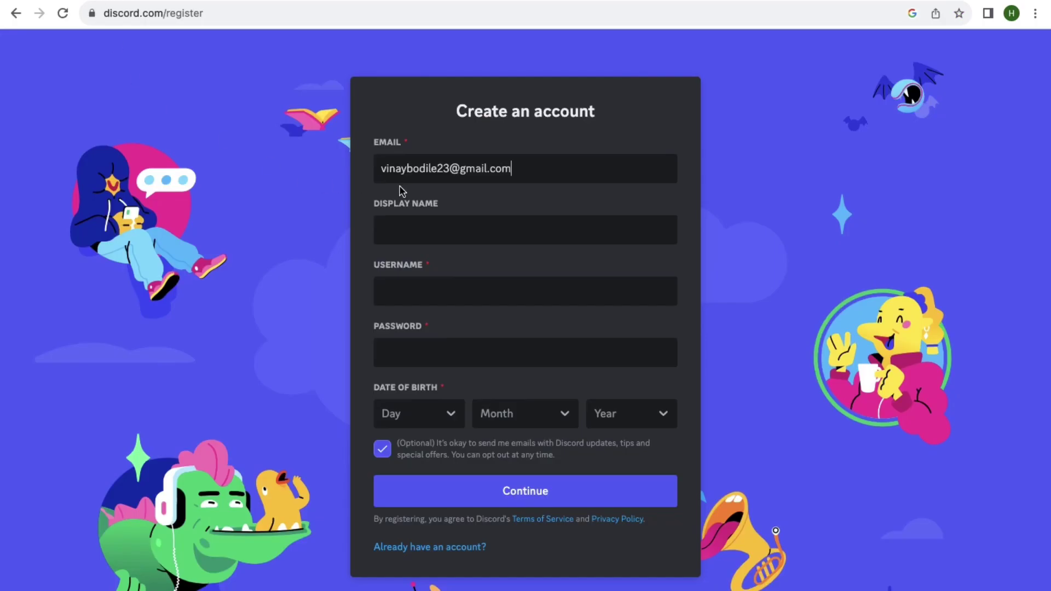
pyautogui.click(411, 227)
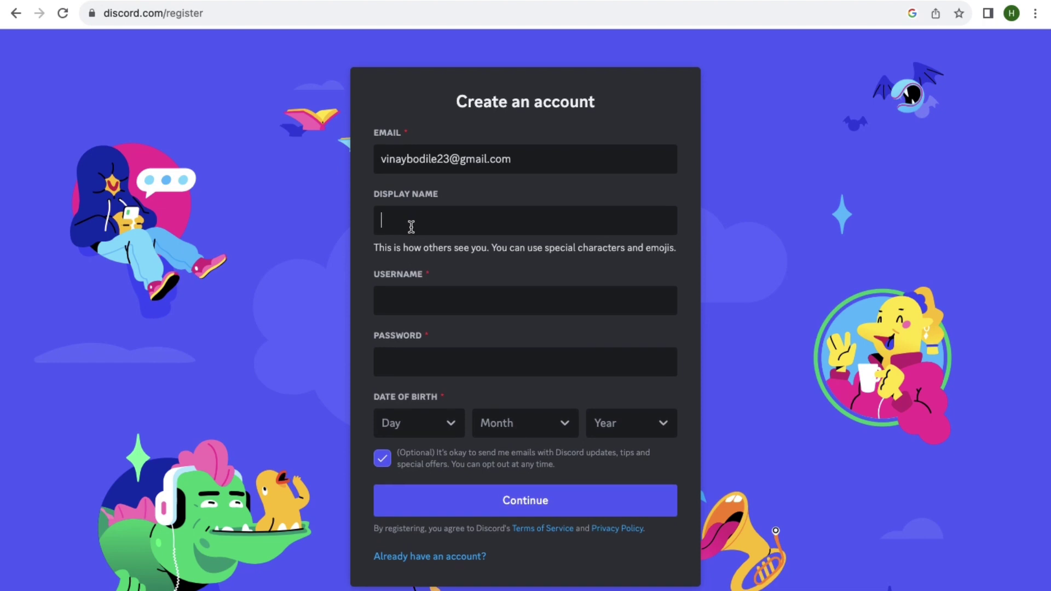
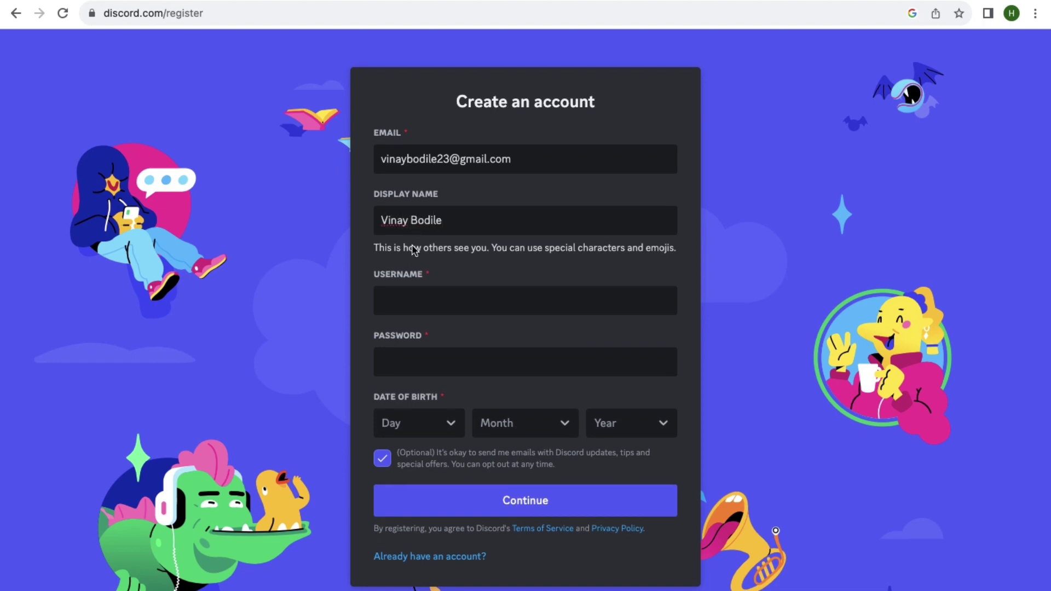
# Set the username from the suggestion with added digits, and use Chrome's generated strong password.
pyautogui.click(408, 299)
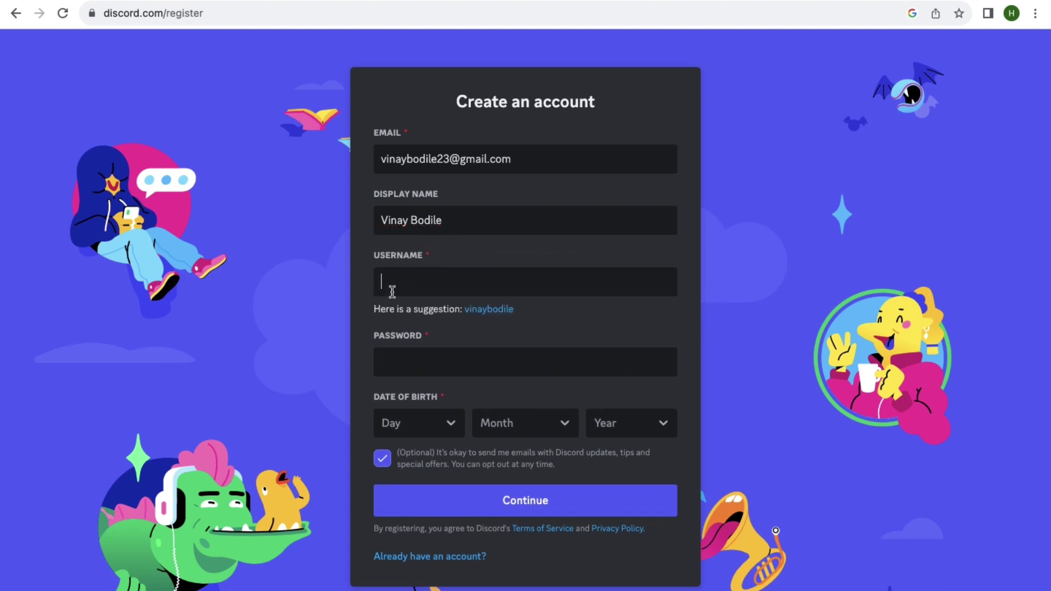
pyautogui.click(493, 310)
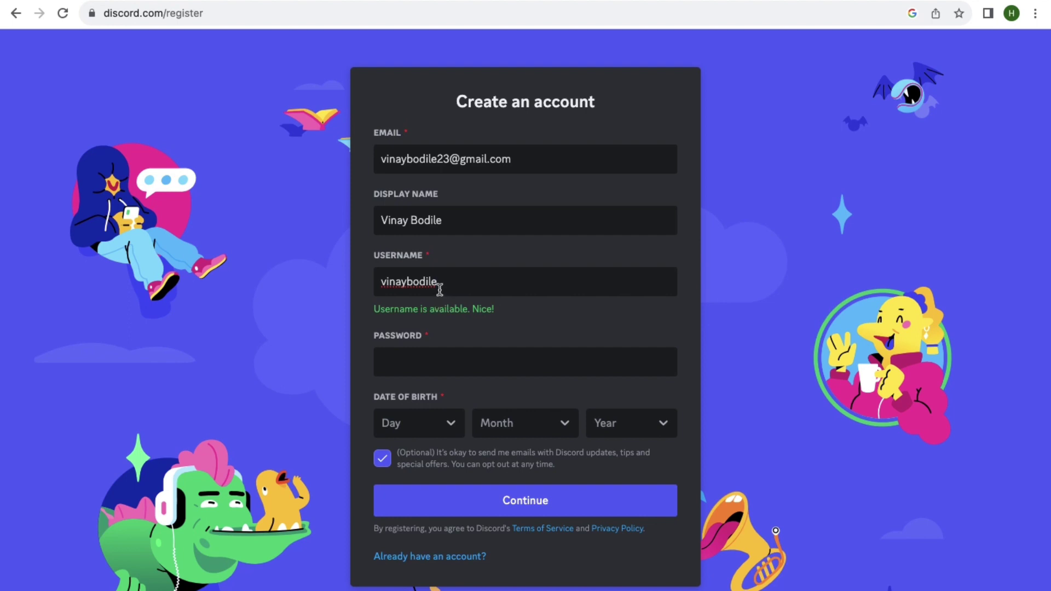
pyautogui.write('34')
pyautogui.click(452, 351)
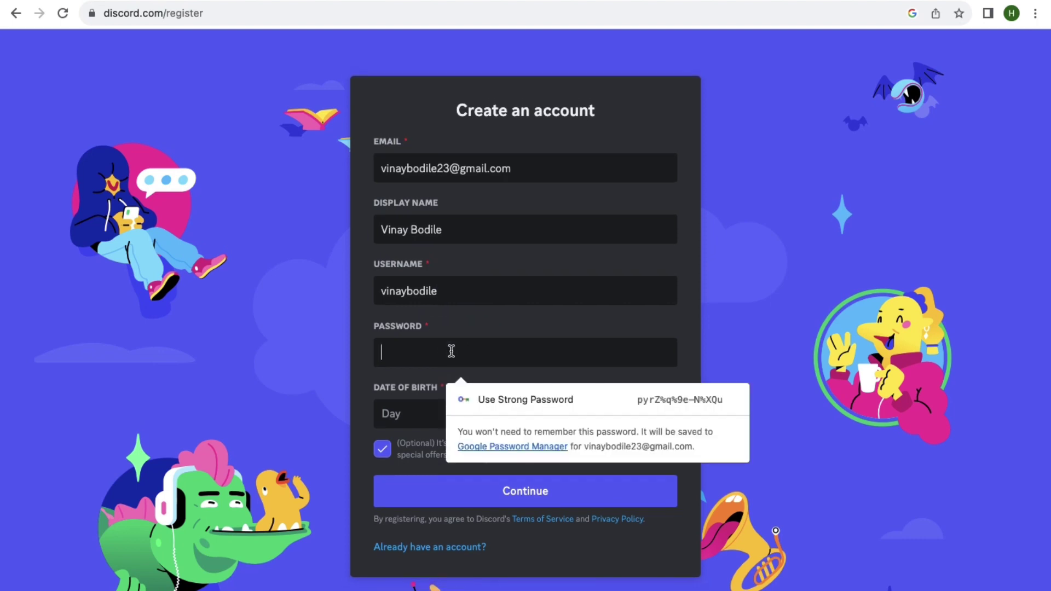
pyautogui.press('Down')
pyautogui.press('Return')
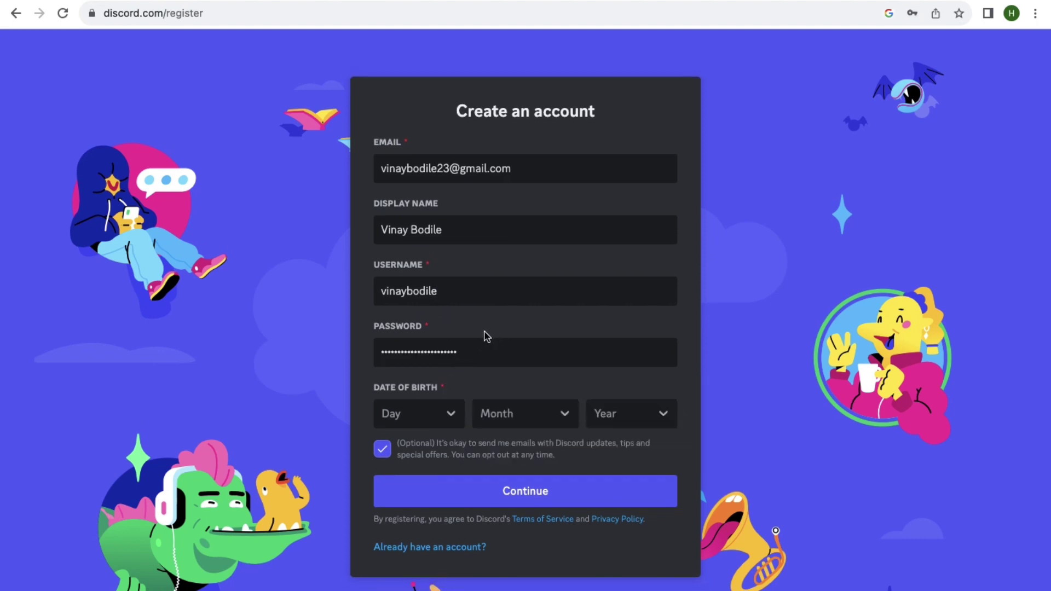
pyautogui.click(447, 416)
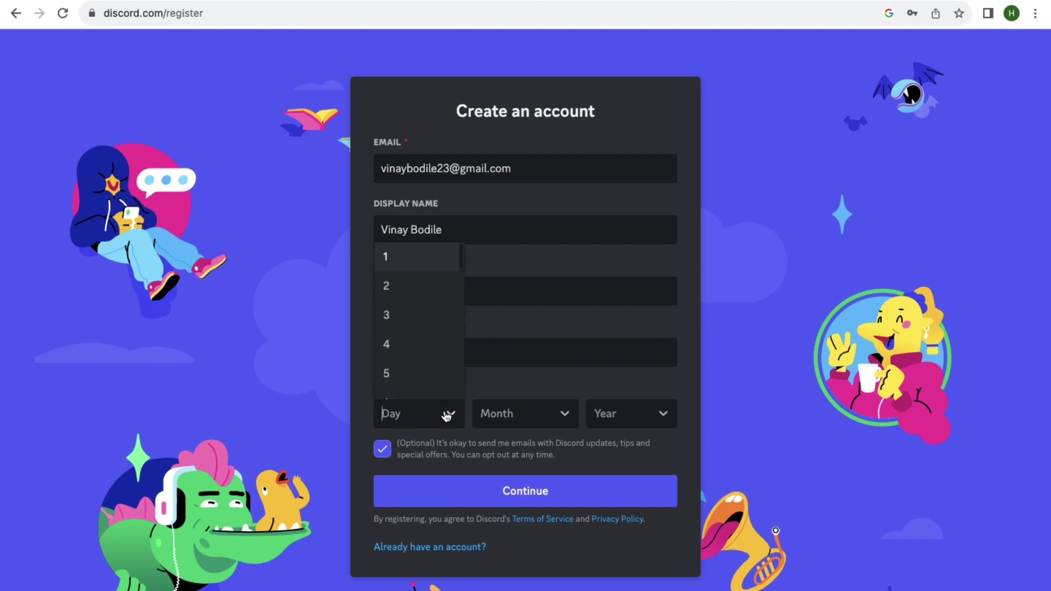
pyautogui.scroll(-2, 433, 370)
pyautogui.scroll(-1, 434, 370)
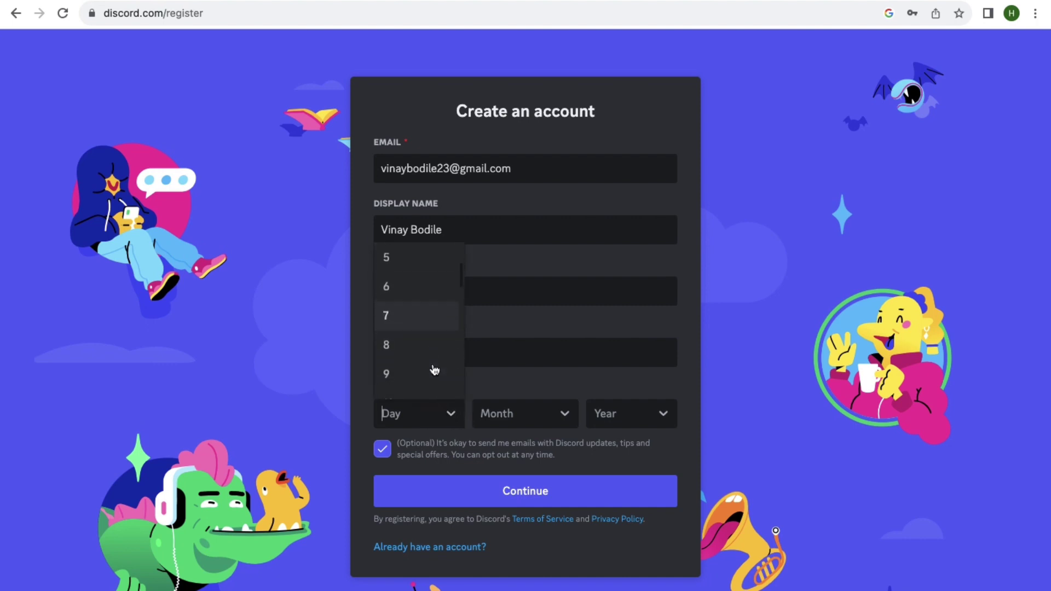
pyautogui.scroll(-8, 438, 364)
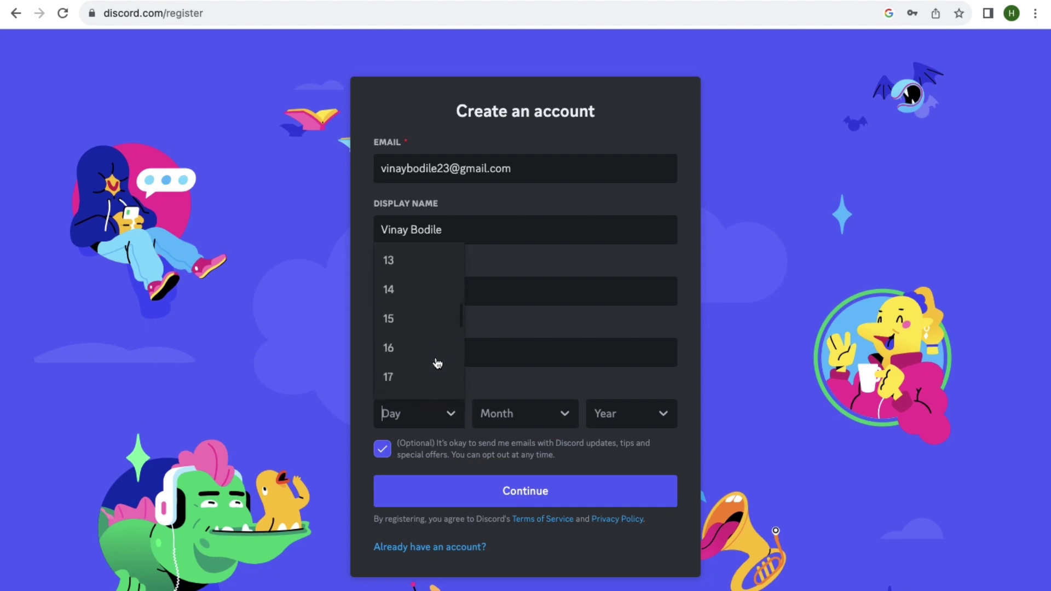
pyautogui.scroll(-3, 430, 357)
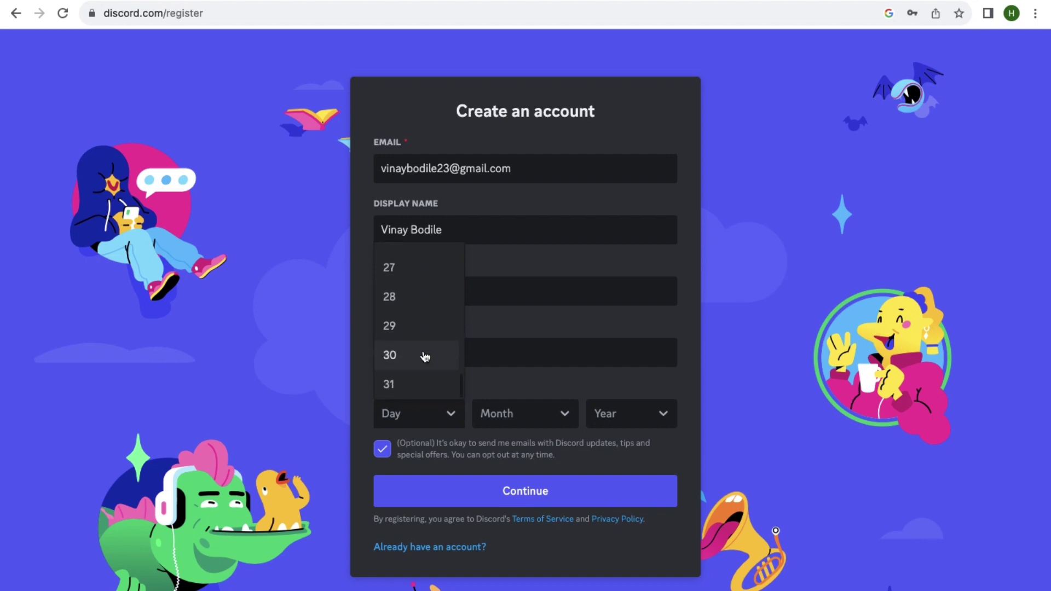
pyautogui.click(422, 279)
pyautogui.click(490, 412)
pyautogui.click(506, 286)
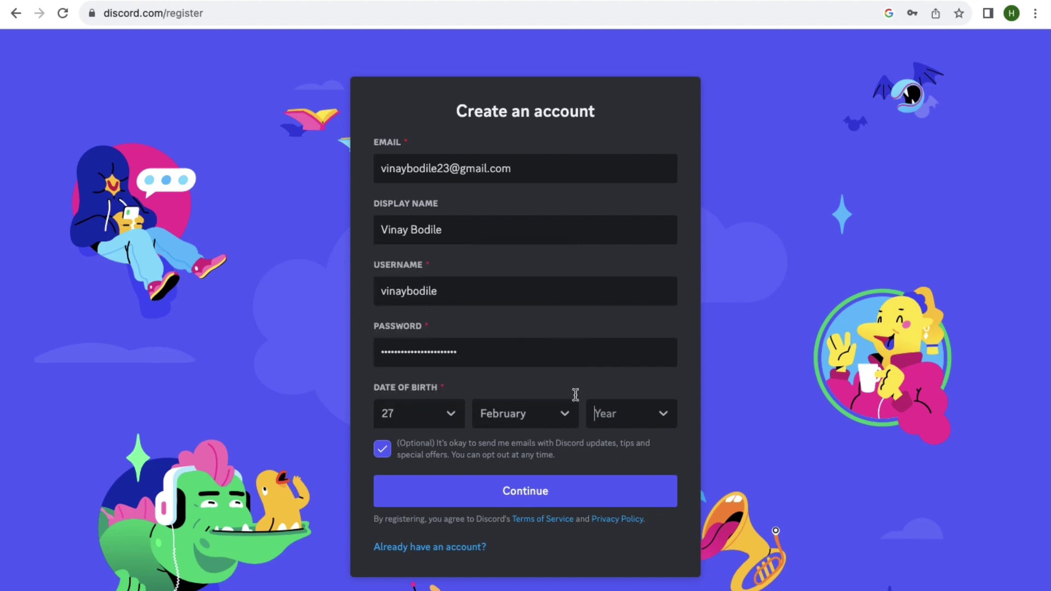
pyautogui.click(602, 415)
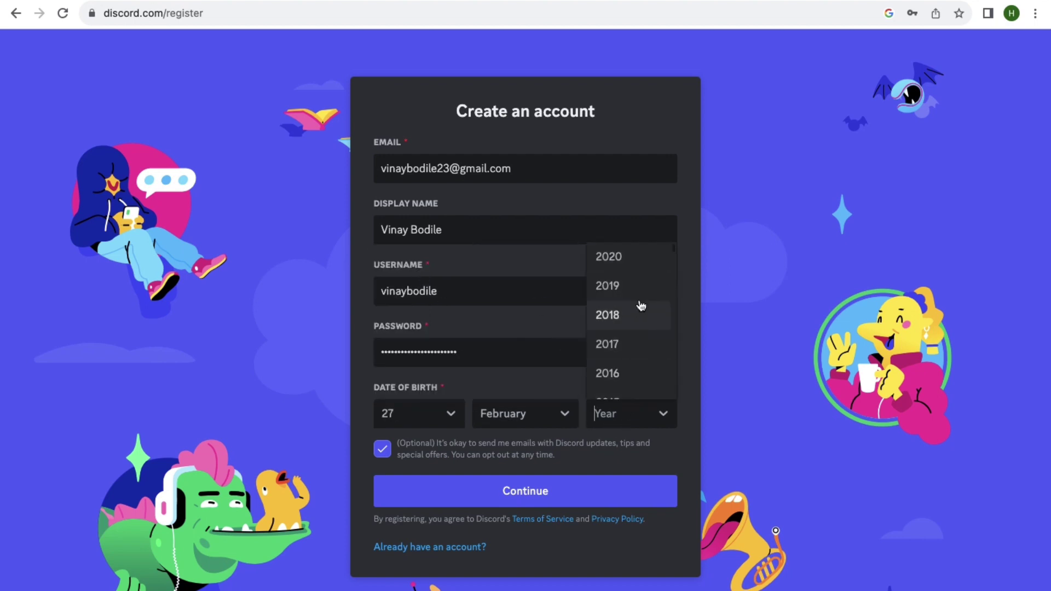
pyautogui.scroll(-1, 627, 314)
pyautogui.scroll(-10, 617, 335)
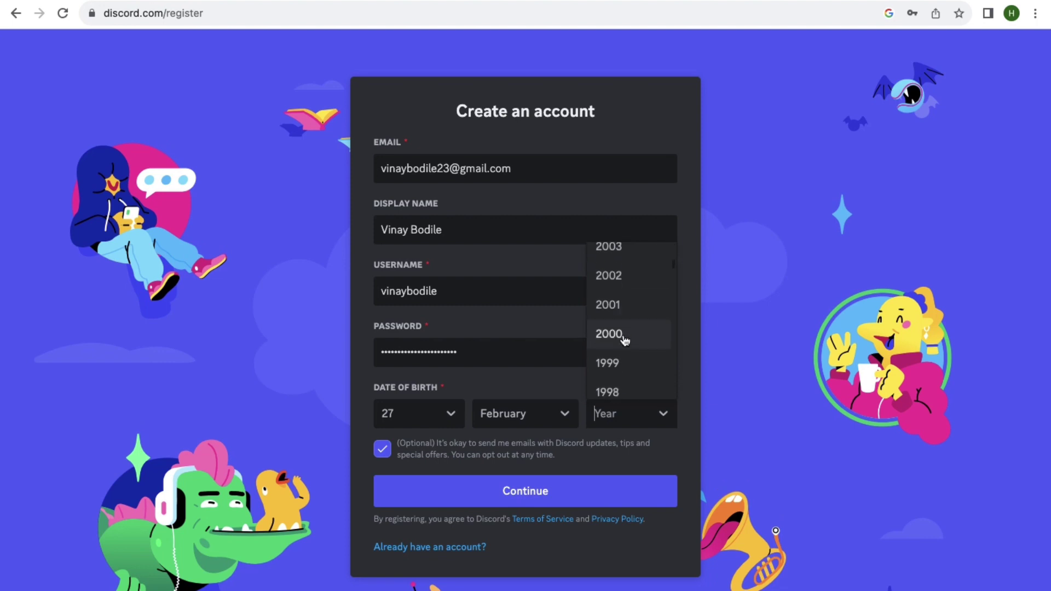
pyautogui.click(638, 302)
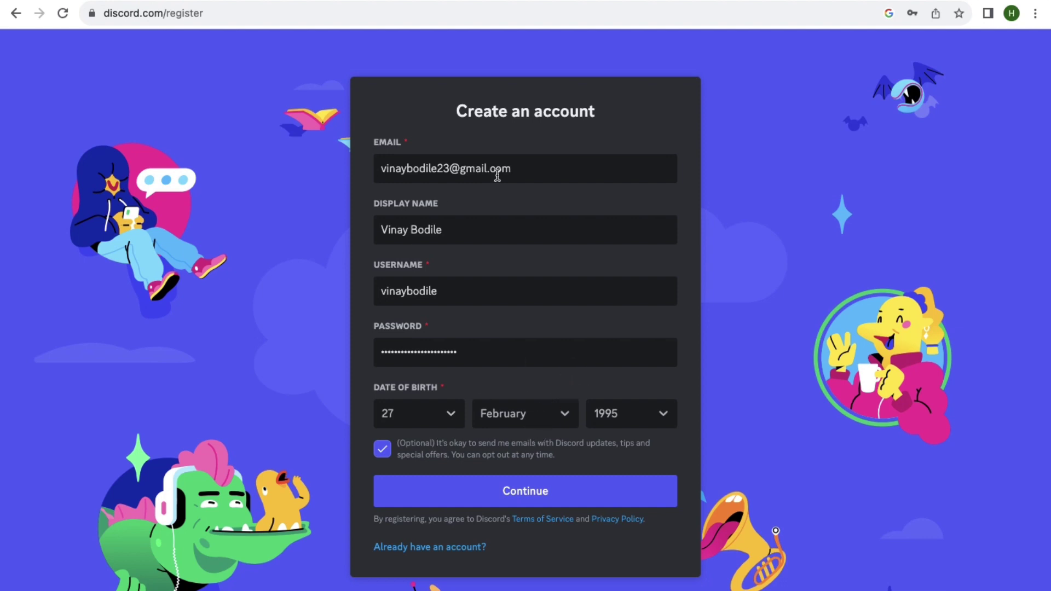
pyautogui.click(514, 501)
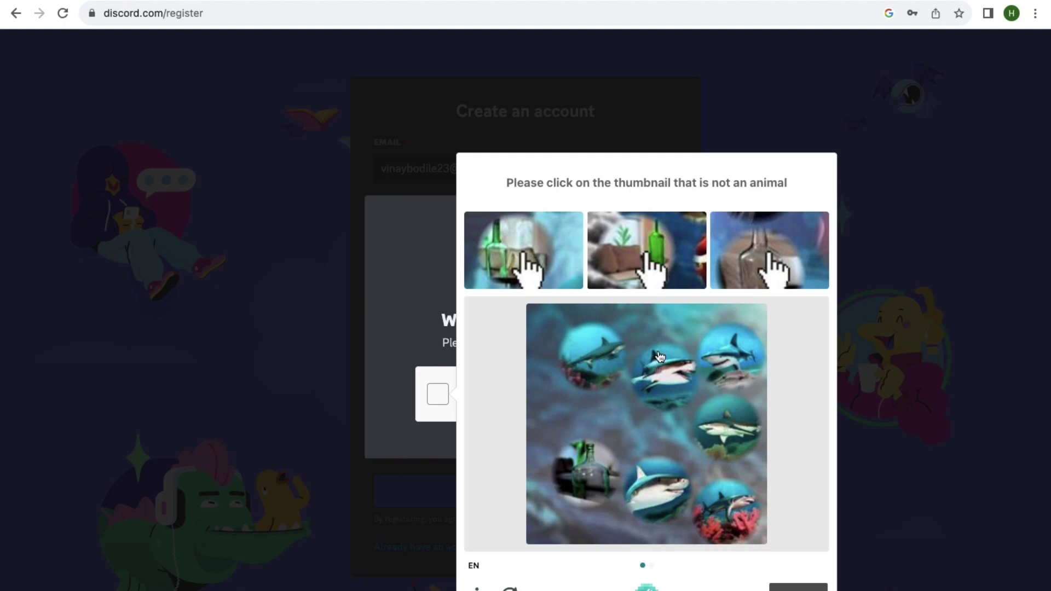
# Solve the hCaptcha by picking the non-animal bottle in each image, retrying after a failed round.
pyautogui.click(784, 270)
pyautogui.click(588, 484)
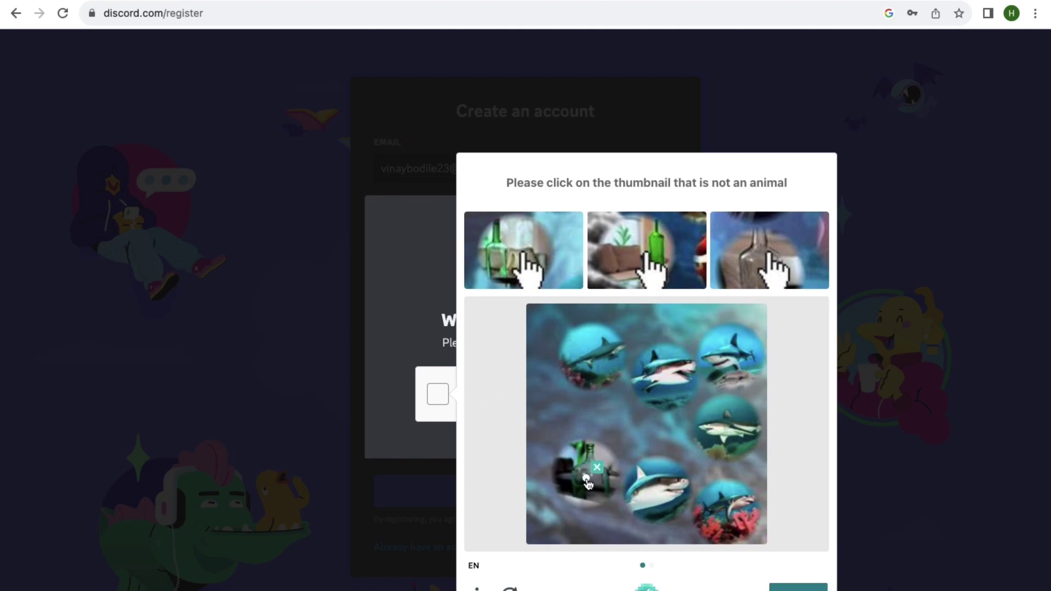
pyautogui.click(794, 583)
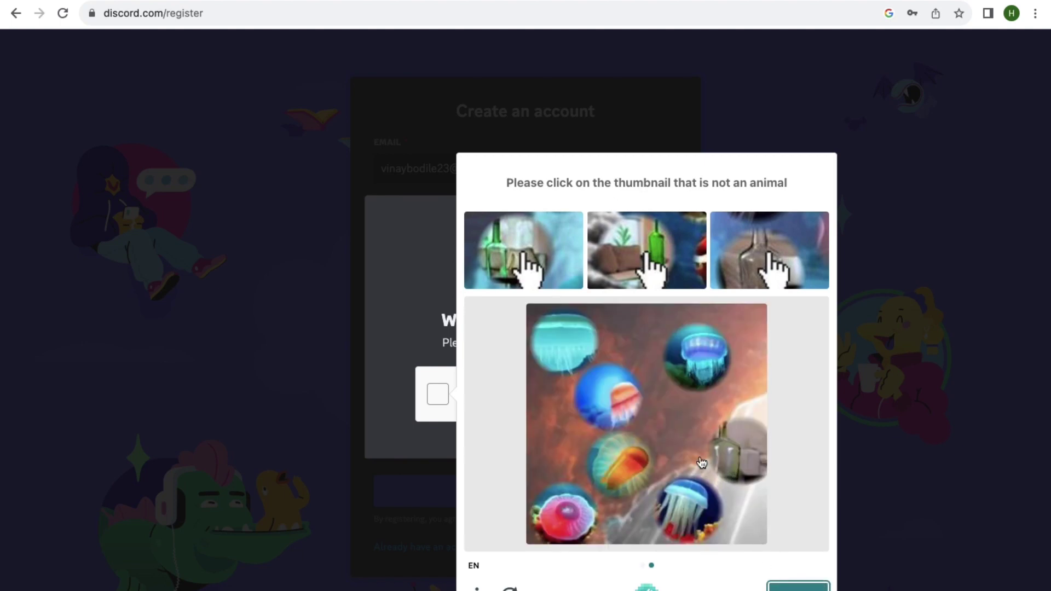
pyautogui.click(574, 354)
pyautogui.click(800, 587)
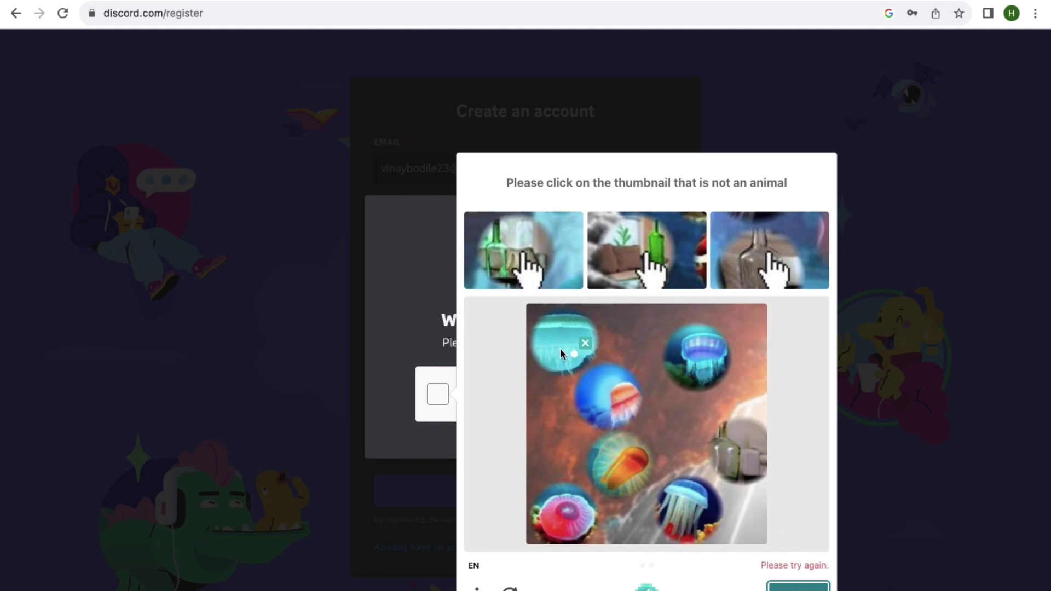
pyautogui.click(720, 457)
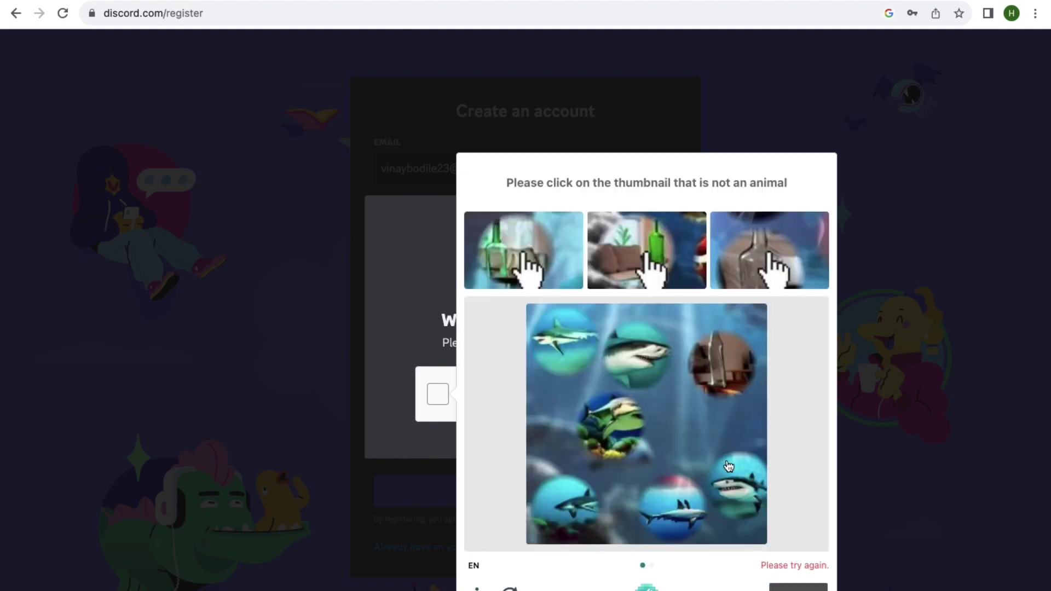
pyautogui.click(717, 377)
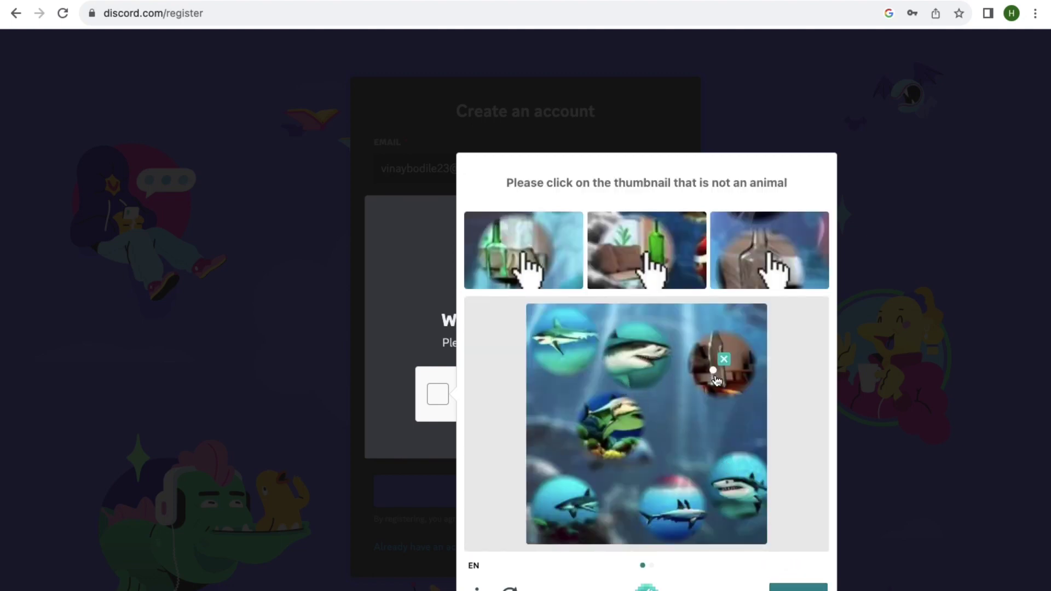
pyautogui.click(786, 586)
pyautogui.click(650, 438)
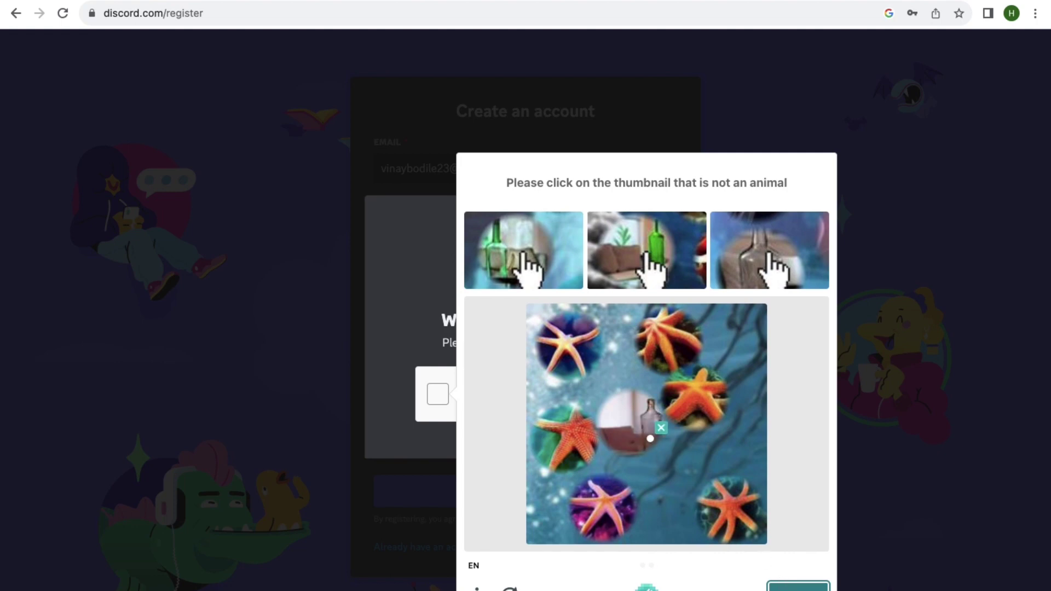
pyautogui.click(797, 586)
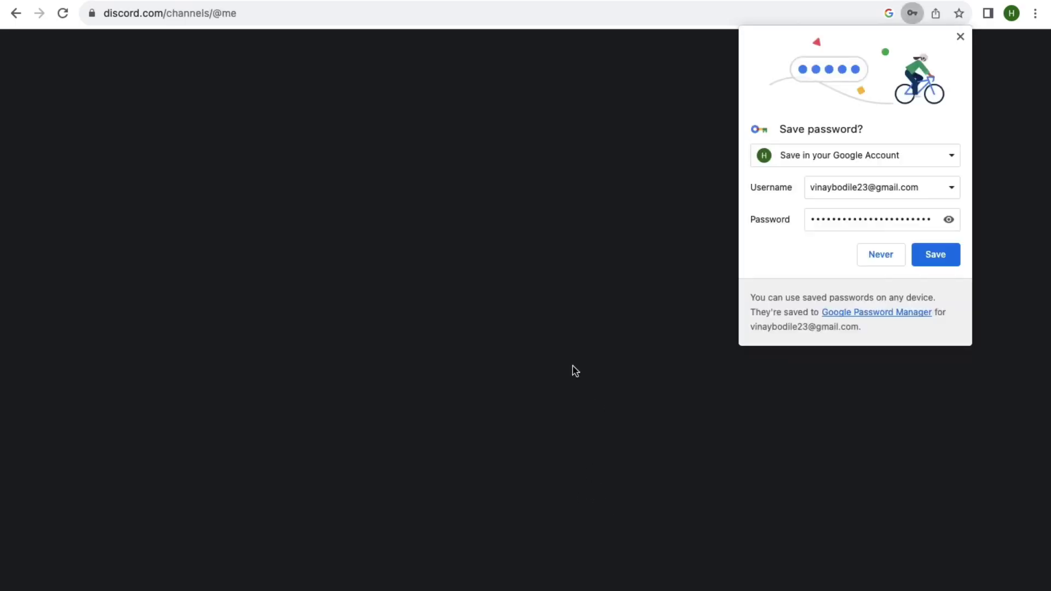
# Save the login in Chrome, then create a 'For me and my friends' server, skipping the topic prompt.
pyautogui.click(935, 257)
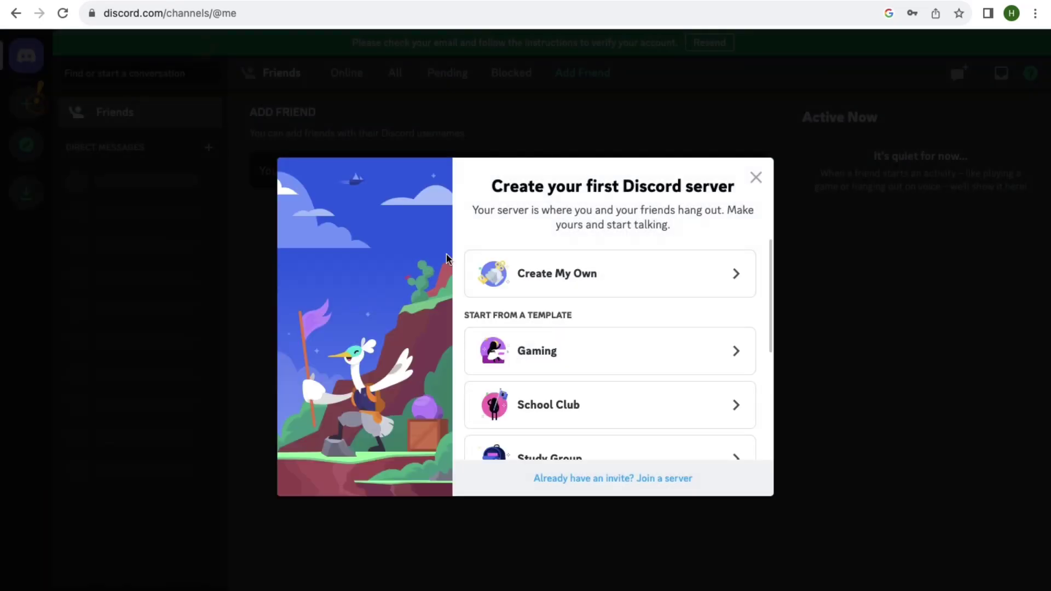
pyautogui.scroll(-4, 592, 287)
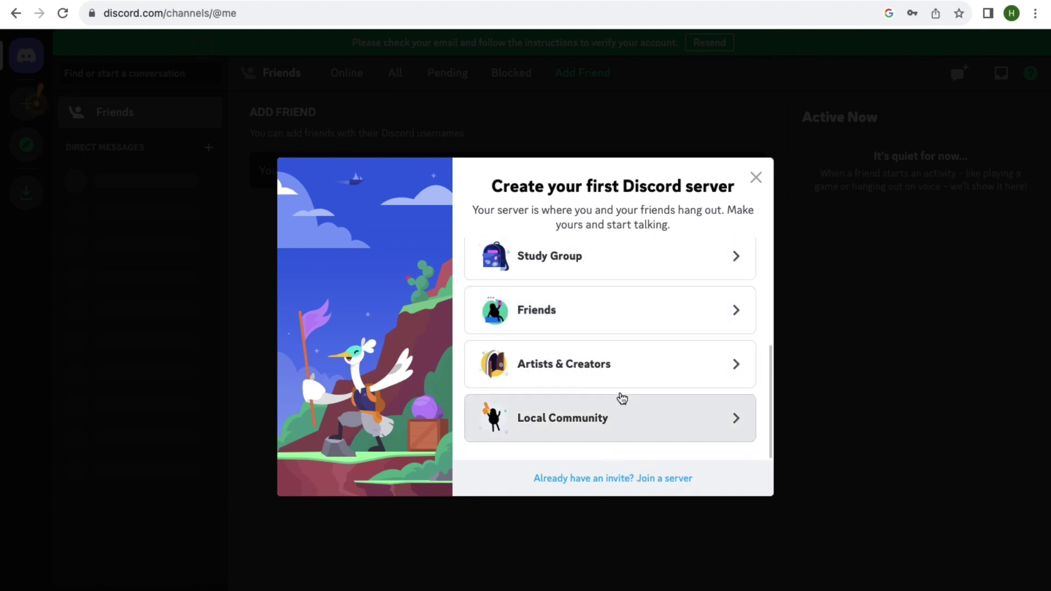
pyautogui.scroll(4, 572, 327)
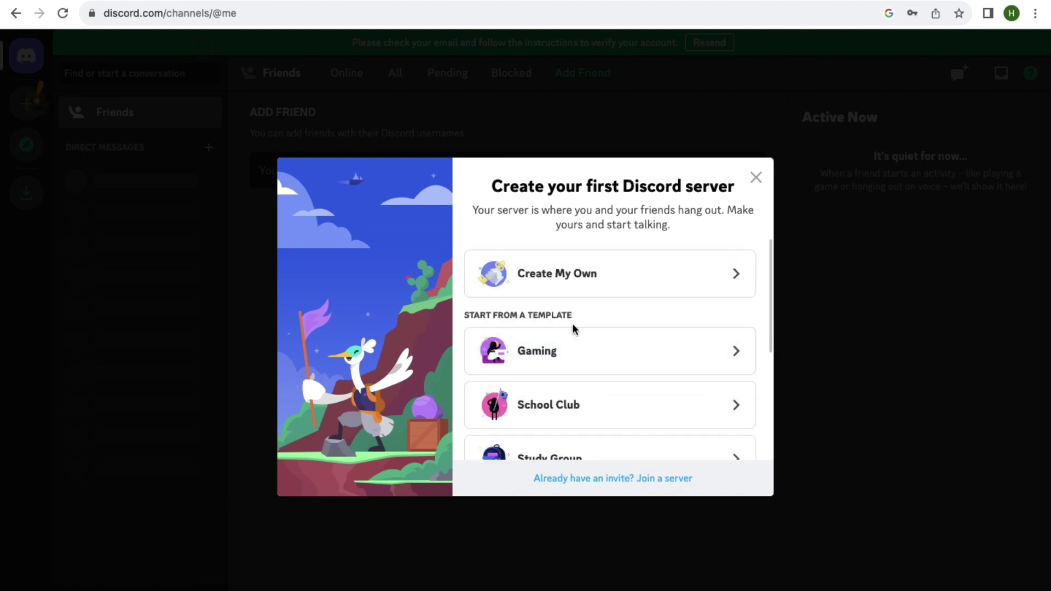
pyautogui.click(642, 278)
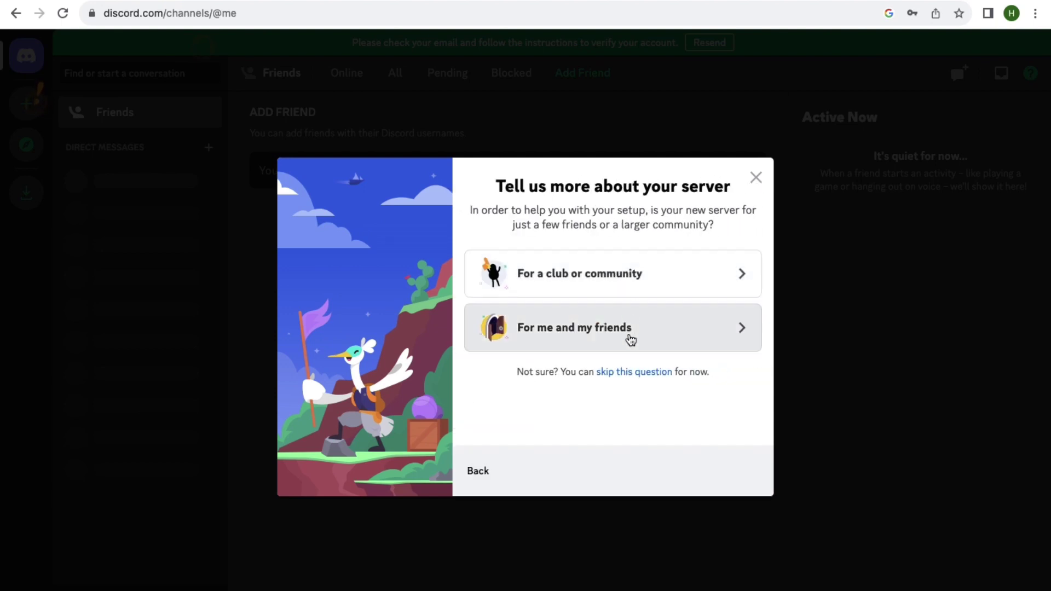
pyautogui.click(687, 335)
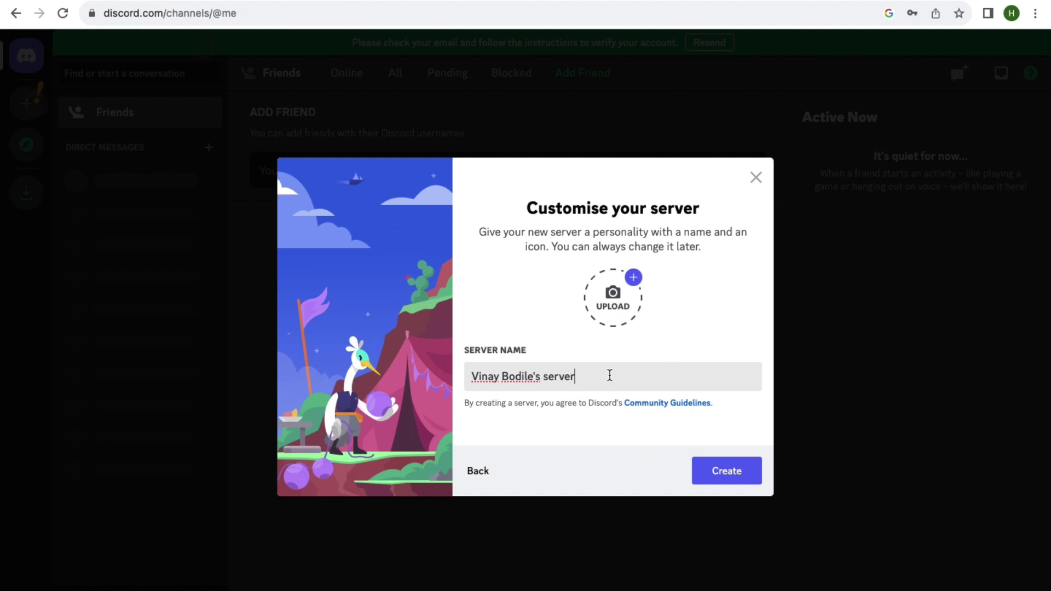
pyautogui.click(711, 473)
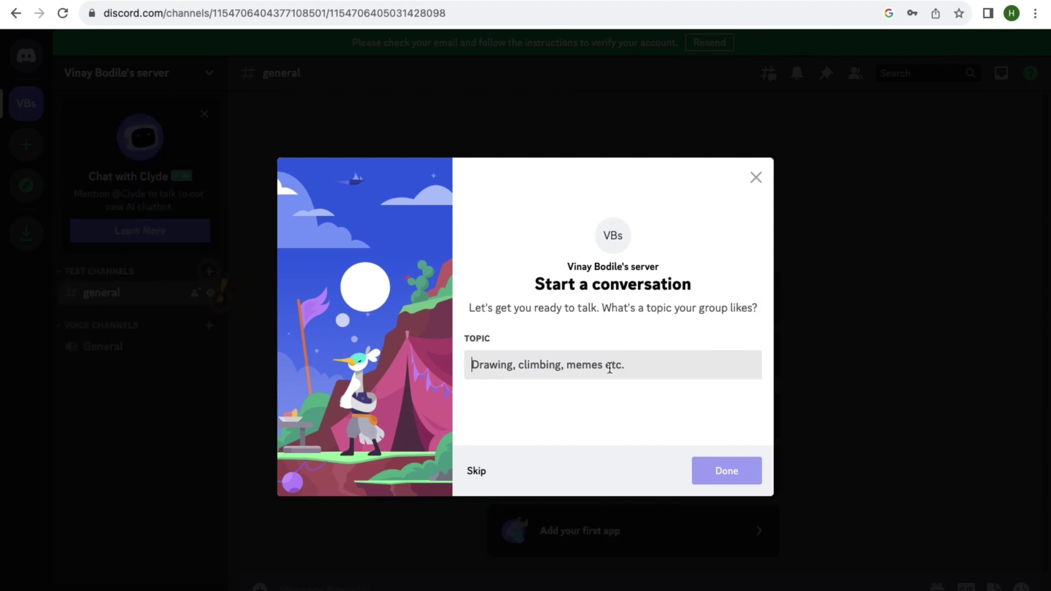
pyautogui.write('a')
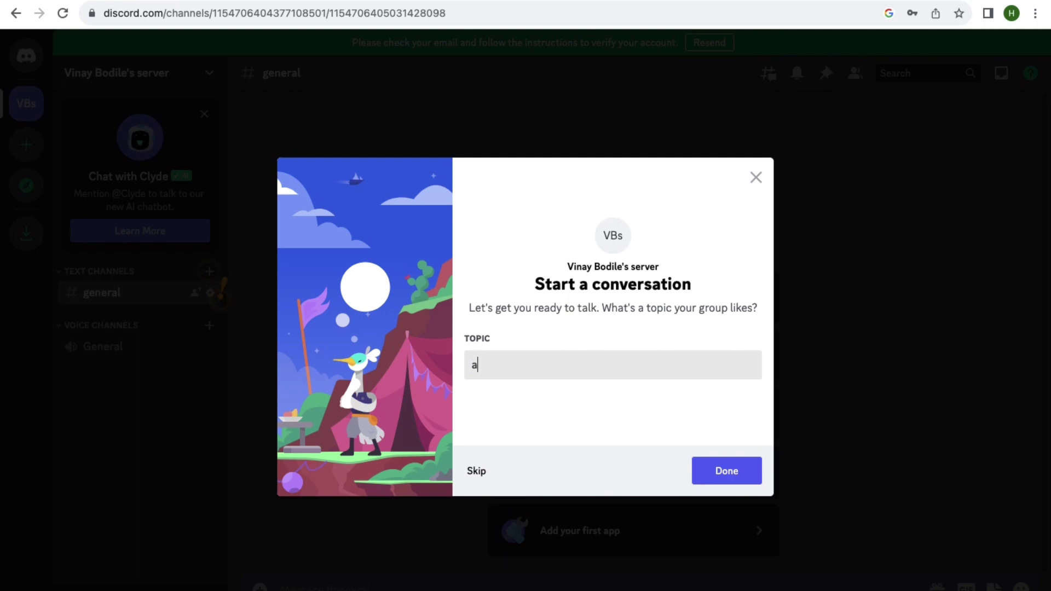
pyautogui.write('i art images')
pyautogui.click(474, 472)
pyautogui.click(526, 359)
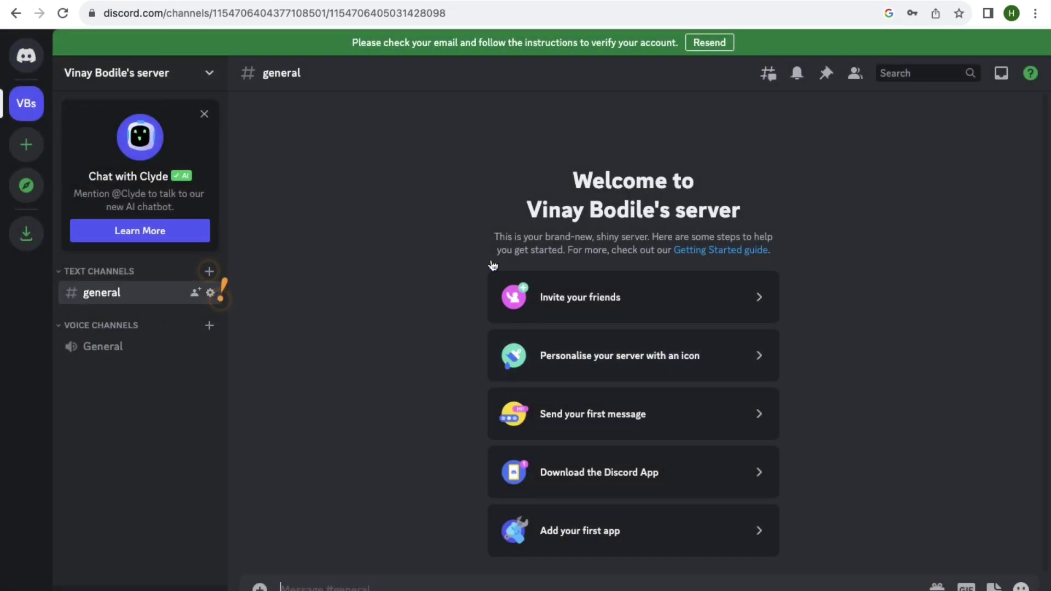
# Confirm the account's e-mail with Verify Email in the 'Verify email address for Discord' Gmail message.
pyautogui.click(31, 64)
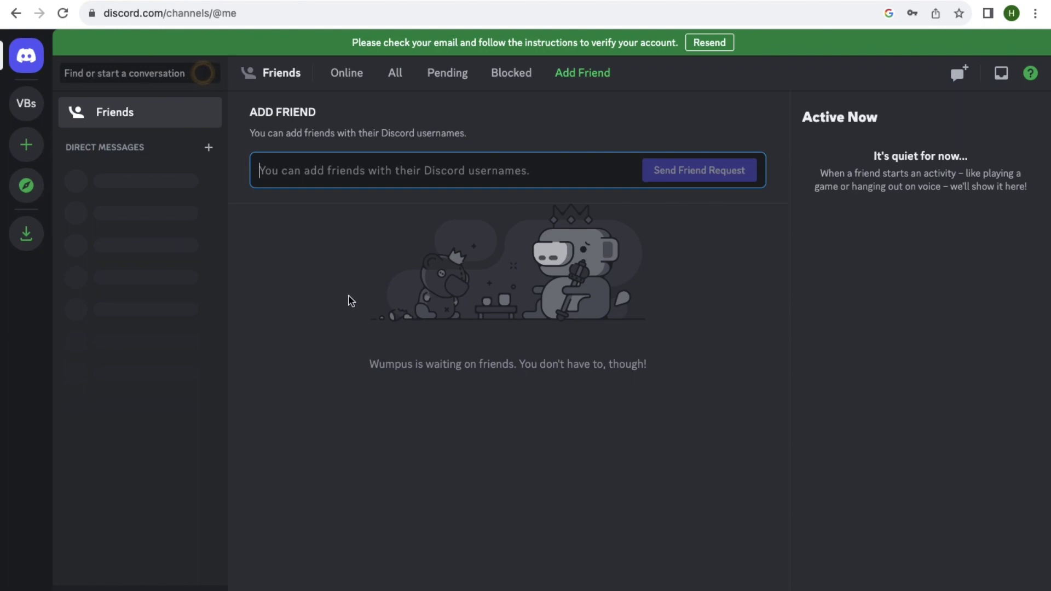
pyautogui.click(284, 4)
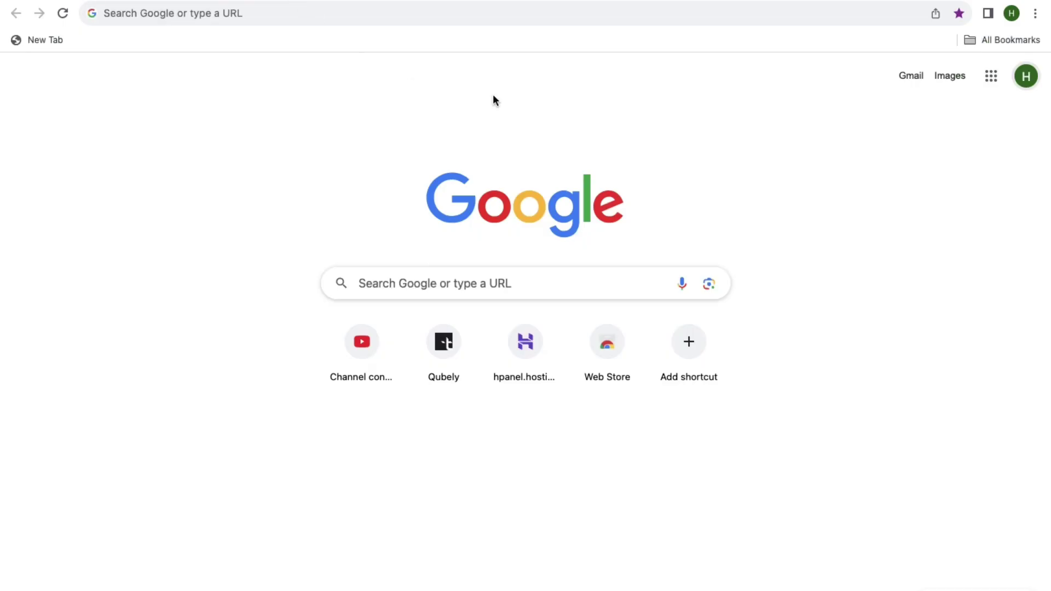
pyautogui.click(917, 76)
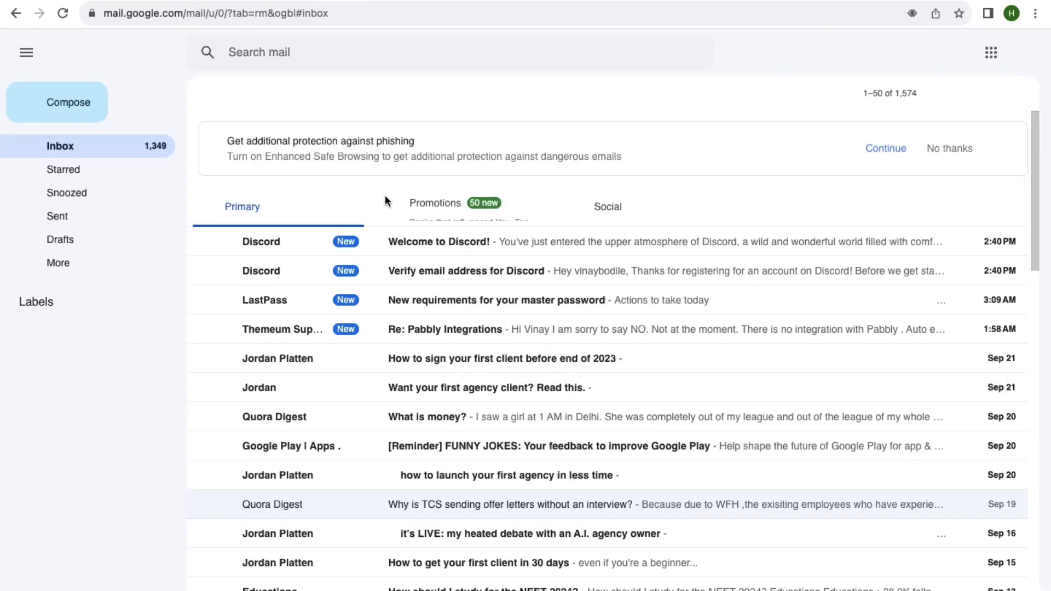
pyautogui.click(421, 273)
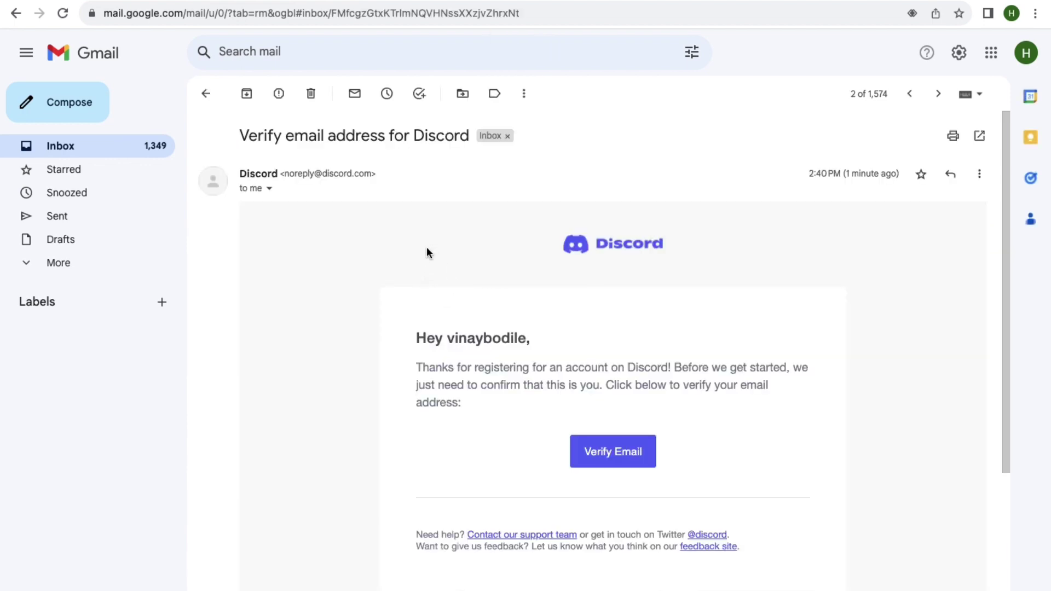
pyautogui.click(629, 460)
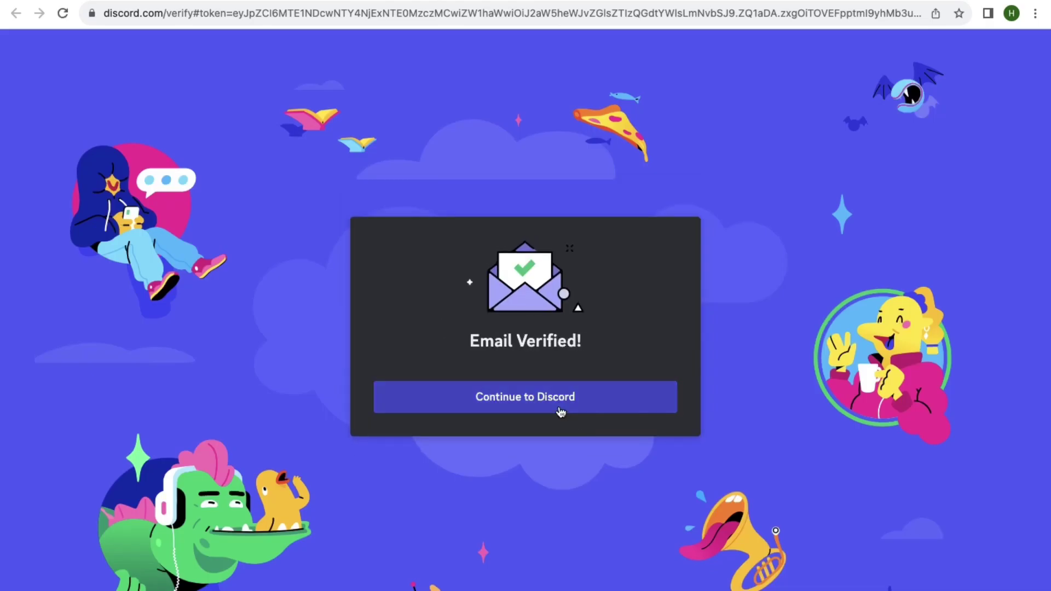
# Compare the Discord accounts in both full-screen Chrome windows, then start a fresh browser tab.
pyautogui.click(560, 412)
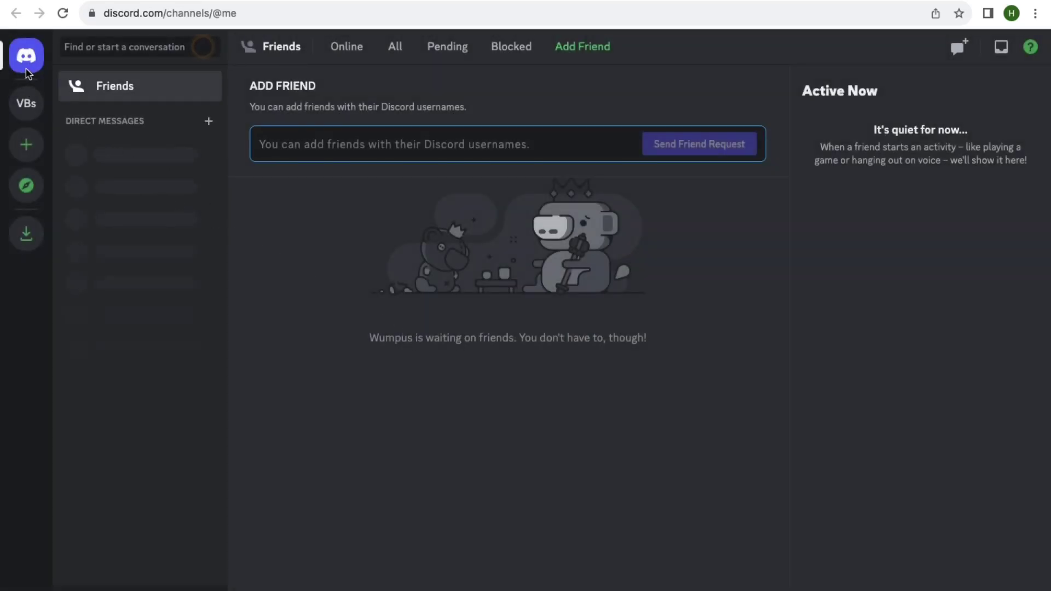
pyautogui.click(430, 215)
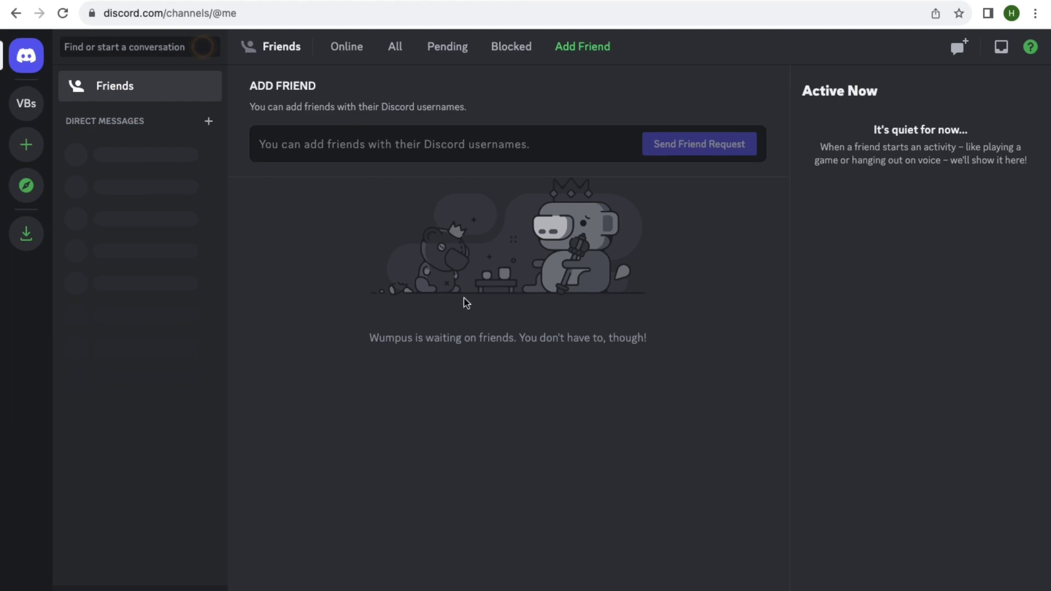
pyautogui.hotkey('ctrl', 'Left')
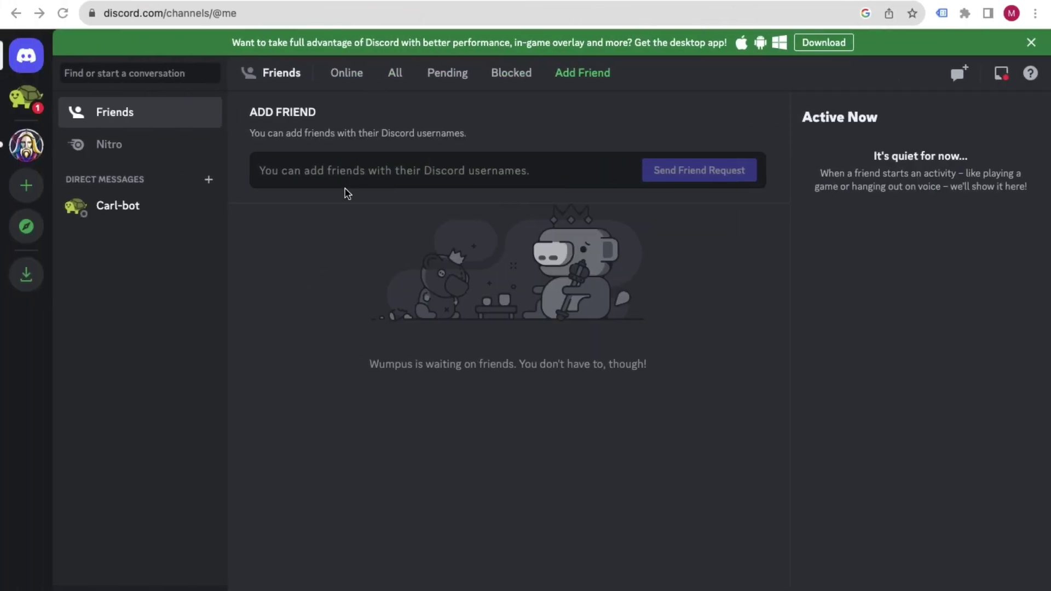
pyautogui.click(21, 62)
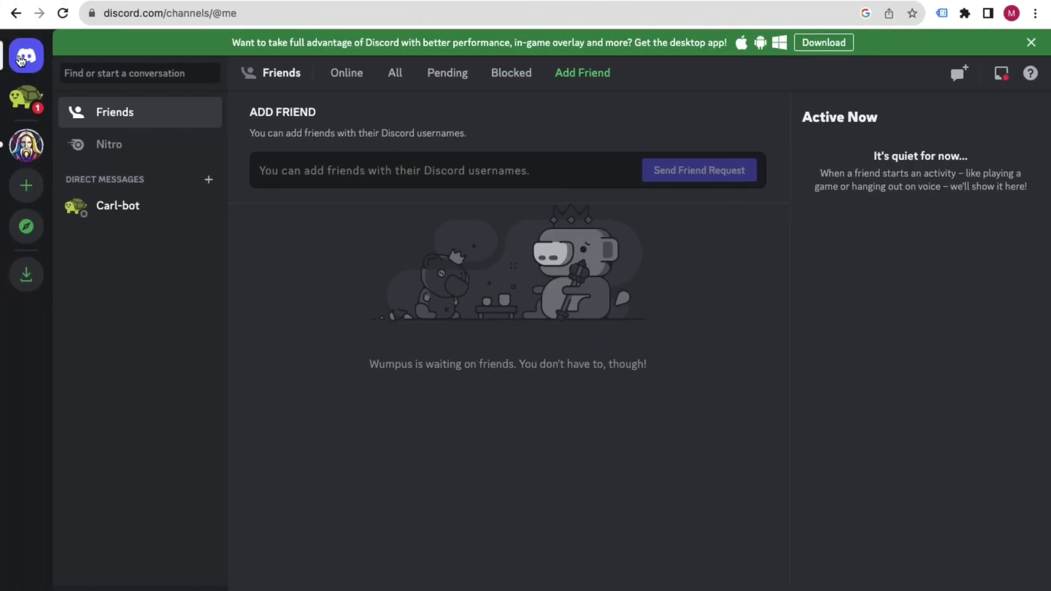
pyautogui.hotkey('ctrl', 'Right')
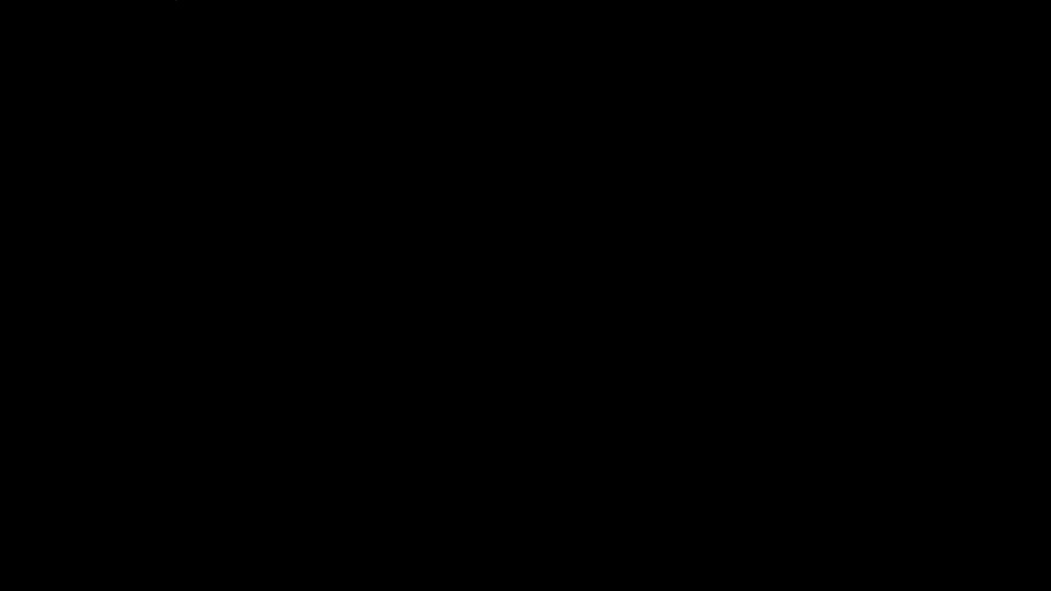
pyautogui.hotkey('ctrl', 'Left')
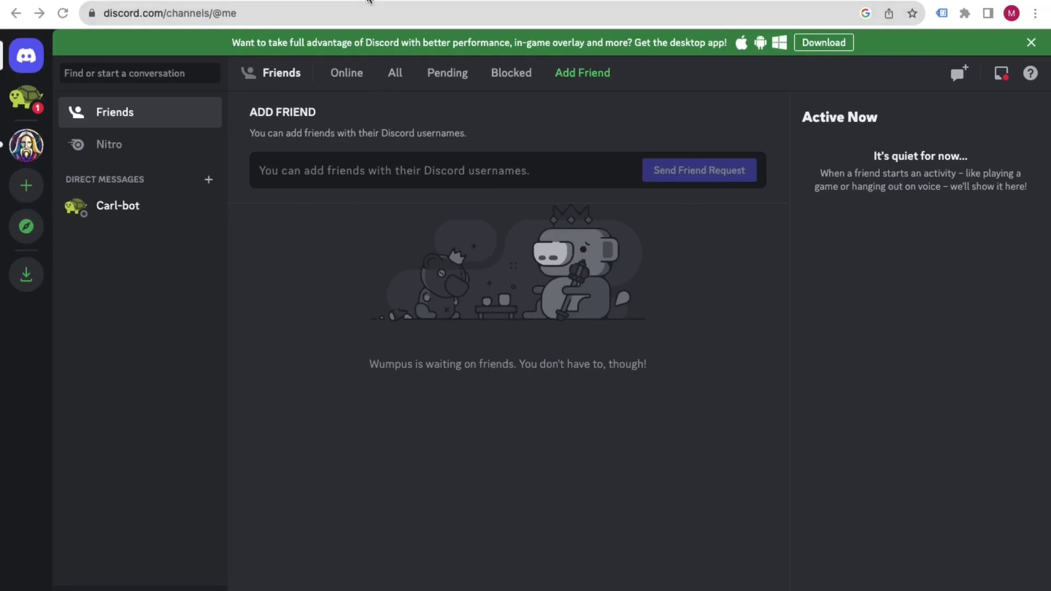
pyautogui.press('super+t')
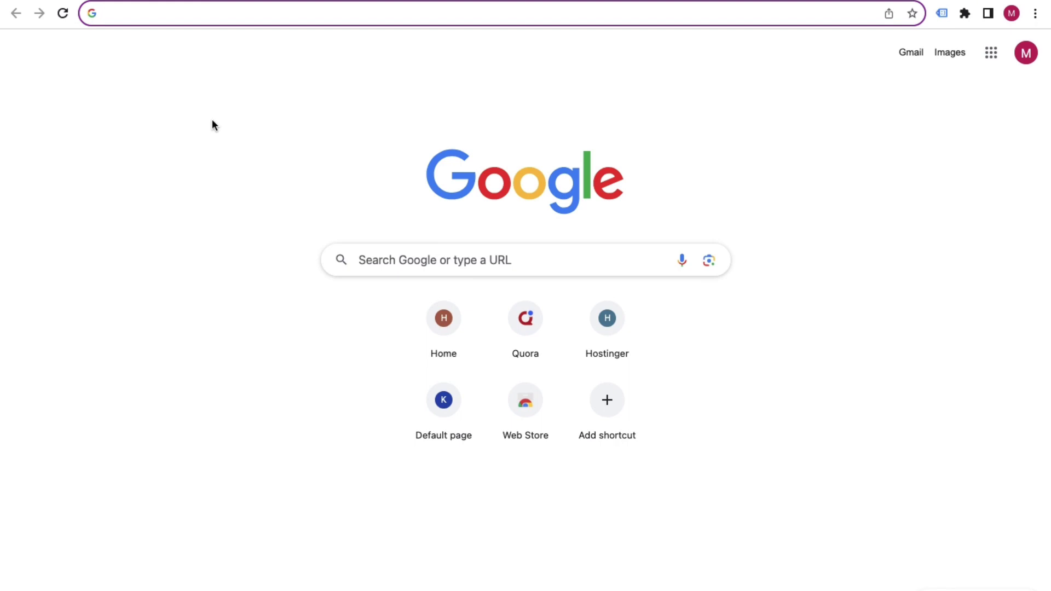
# Load the Midjourney home page from the address my-link.in/midjourney.
pyautogui.write('my')
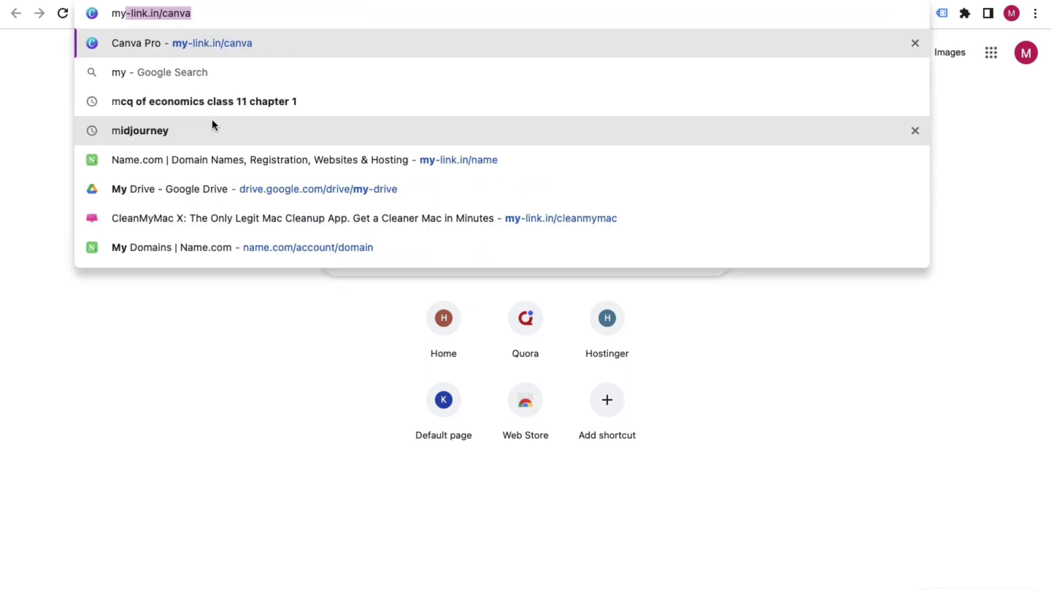
pyautogui.write('-')
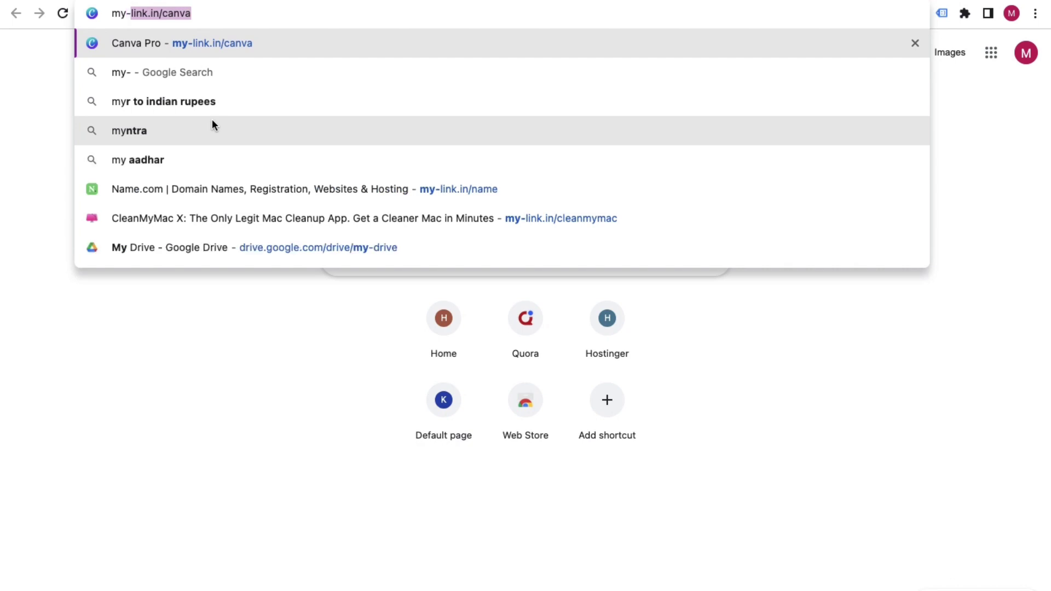
pyautogui.write('link.in')
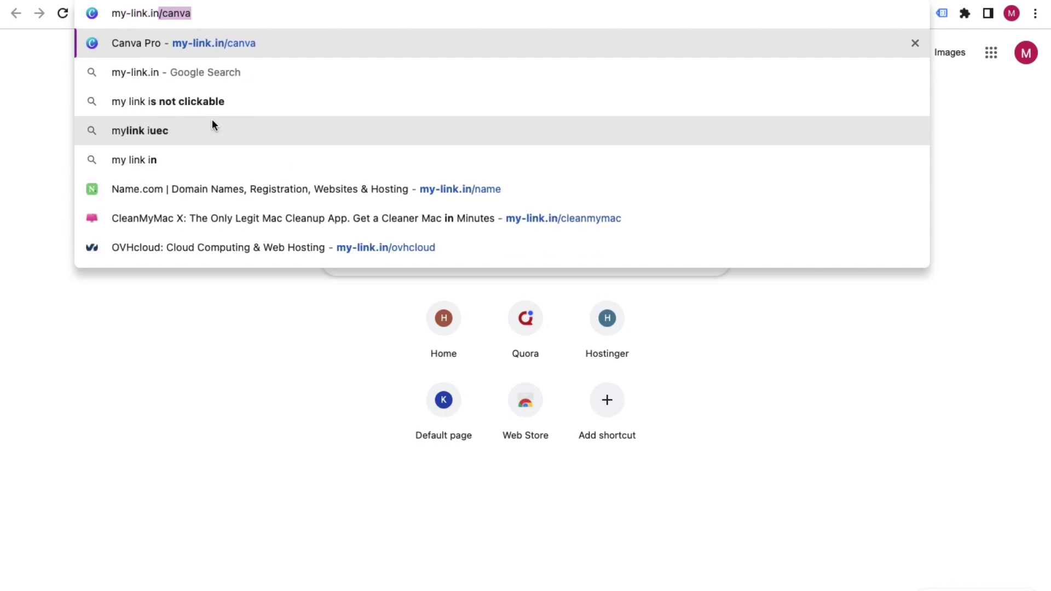
pyautogui.write('/mi')
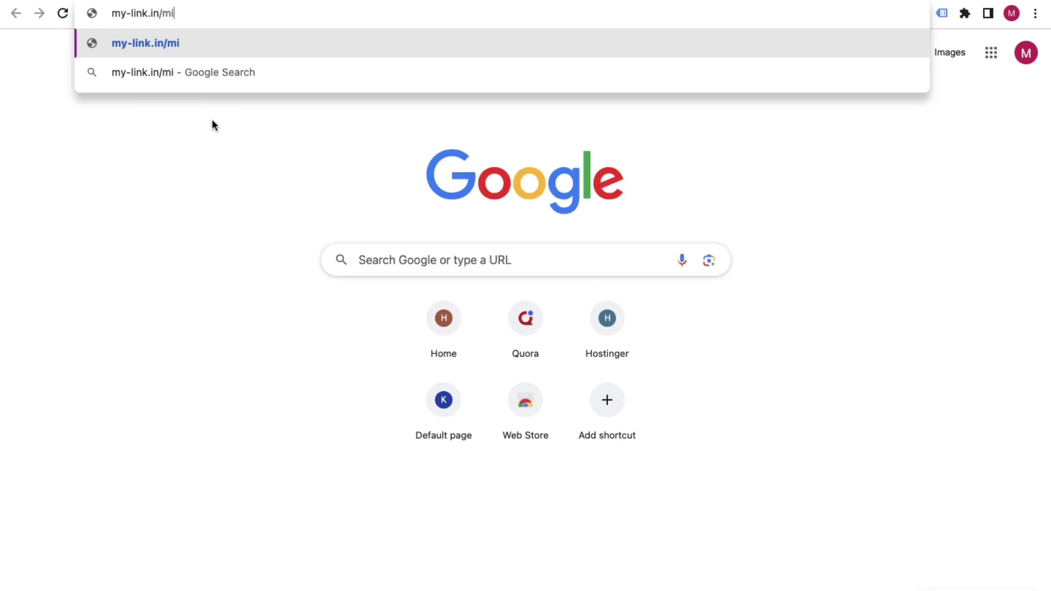
pyautogui.write('djourney')
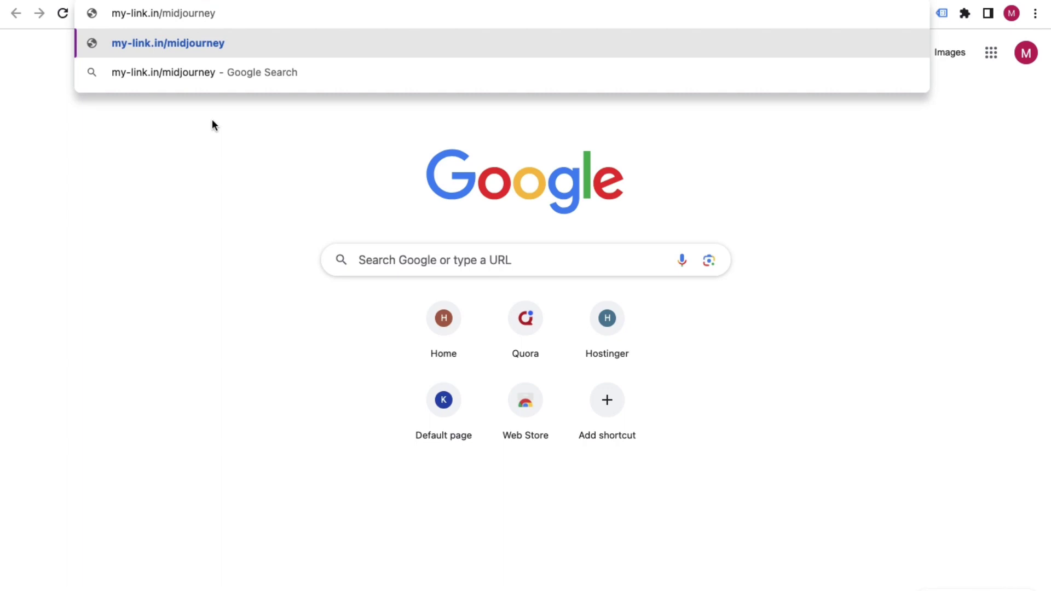
pyautogui.press('Return')
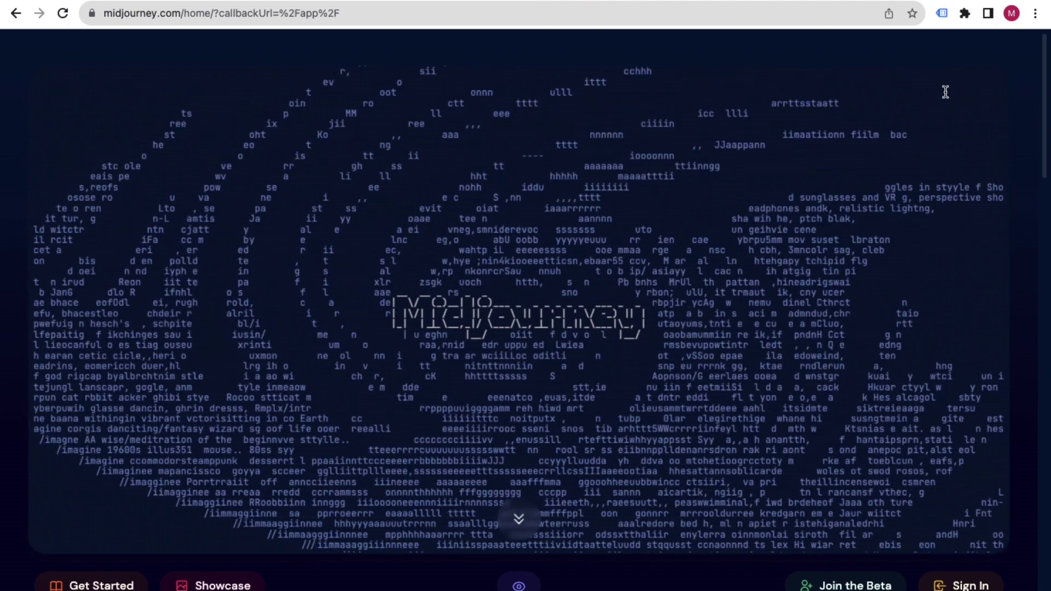
# Follow Join the Beta on the Midjourney site to reach its Discord server invite.
pyautogui.scroll(5, 770, 545)
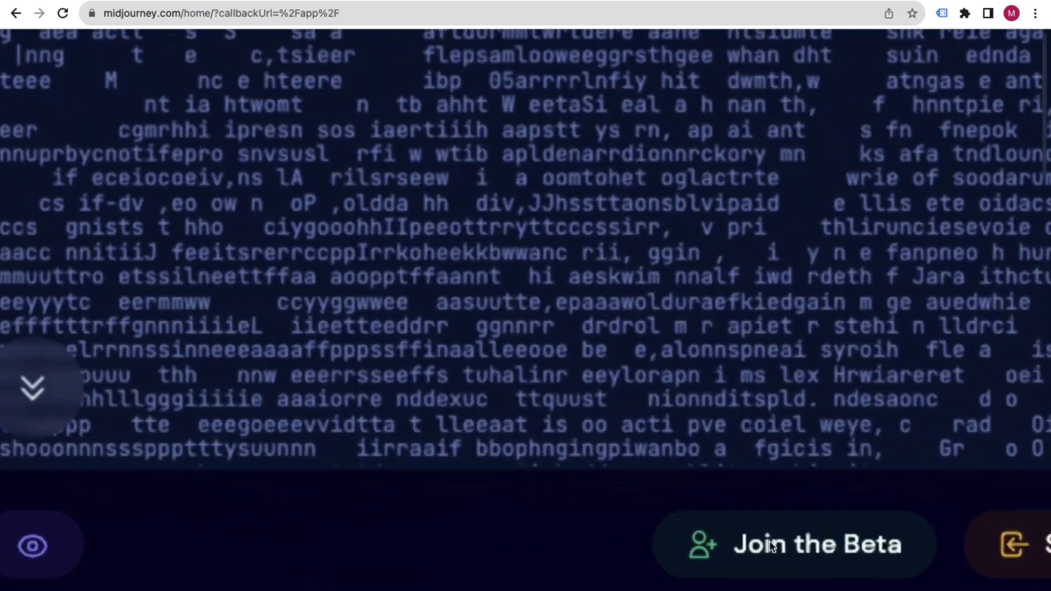
pyautogui.scroll(-5, 772, 542)
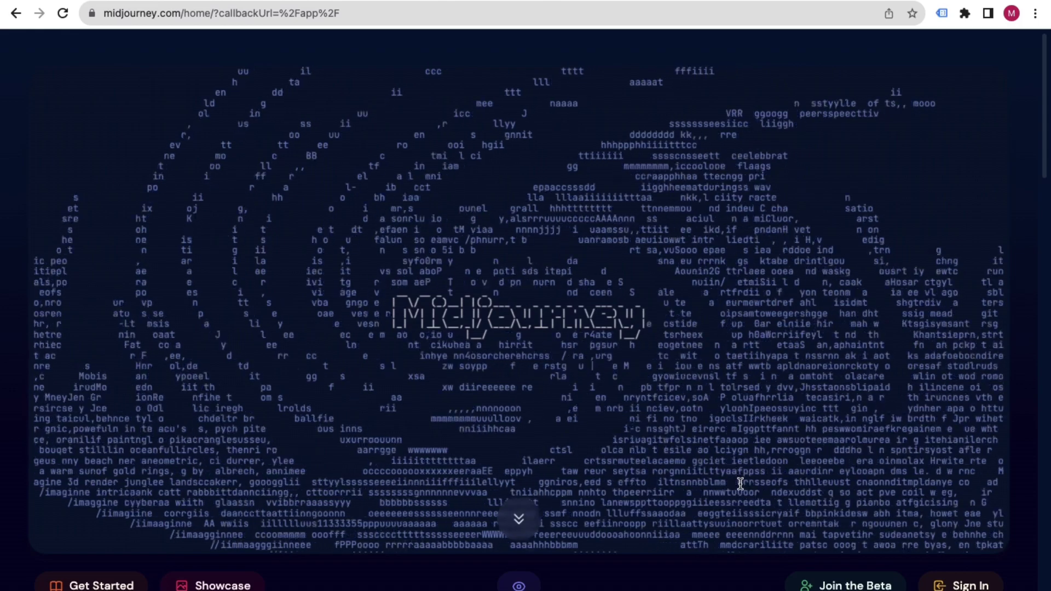
pyautogui.click(862, 585)
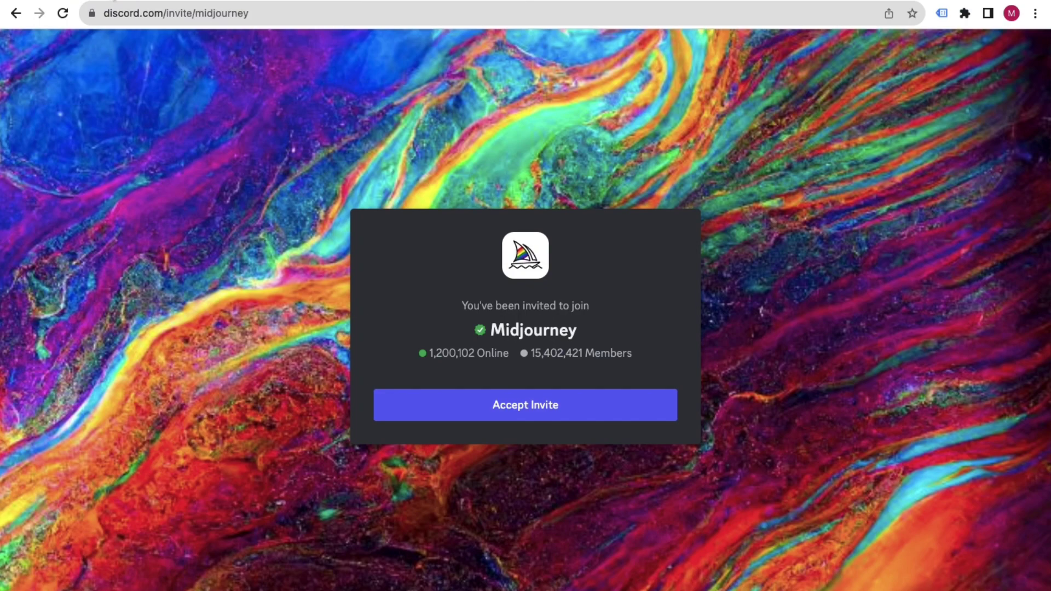
pyautogui.click(66, 1)
pyautogui.hotkey('ctrl', 't')
pyautogui.hotkey('ctrl', 'shift', 'Tab')
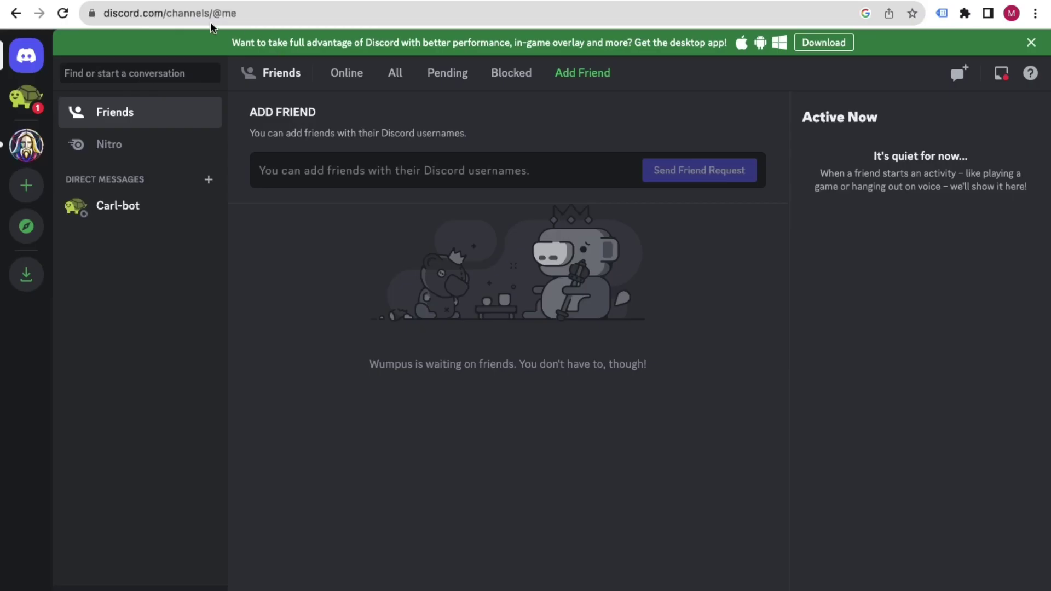
pyautogui.hotkey('ctrl', 'Tab')
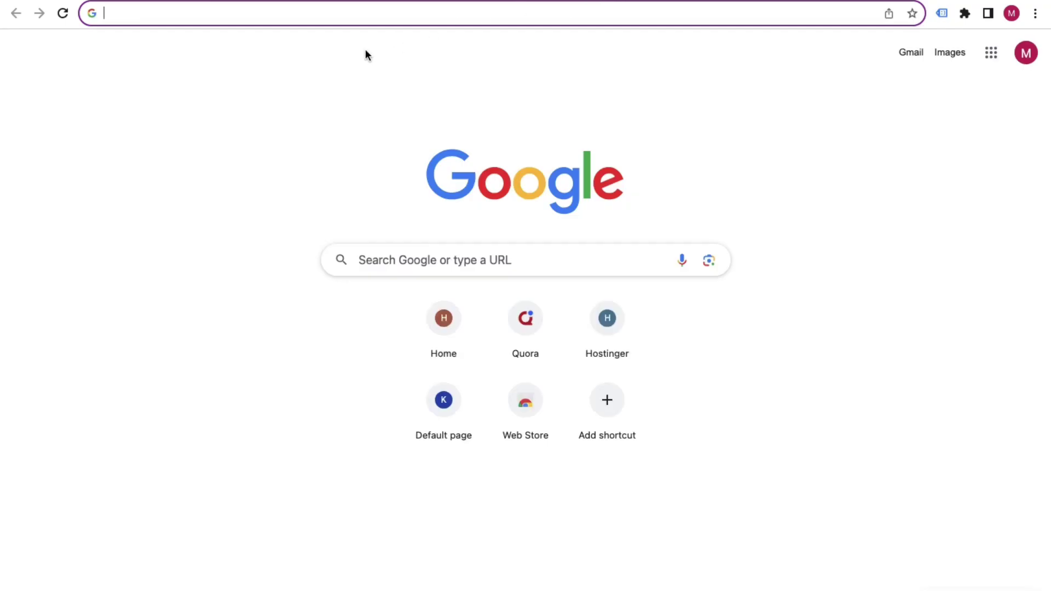
pyautogui.write('my')
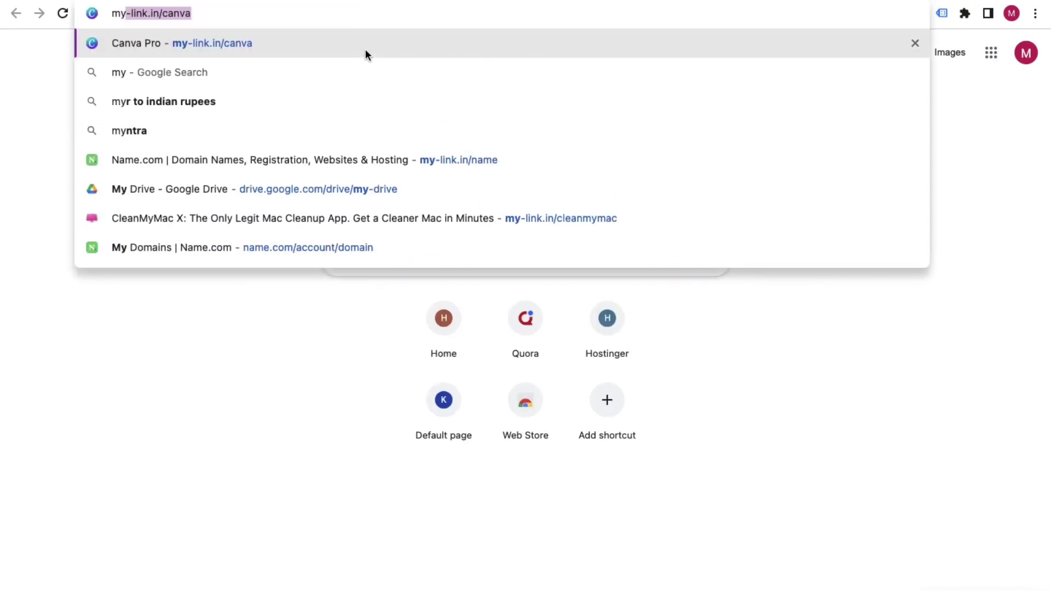
pyautogui.press('Right')
pyautogui.press('BackSpace')
pyautogui.press('BackSpace')
pyautogui.press('BackSpace')
pyautogui.press('BackSpace')
pyautogui.write('mi')
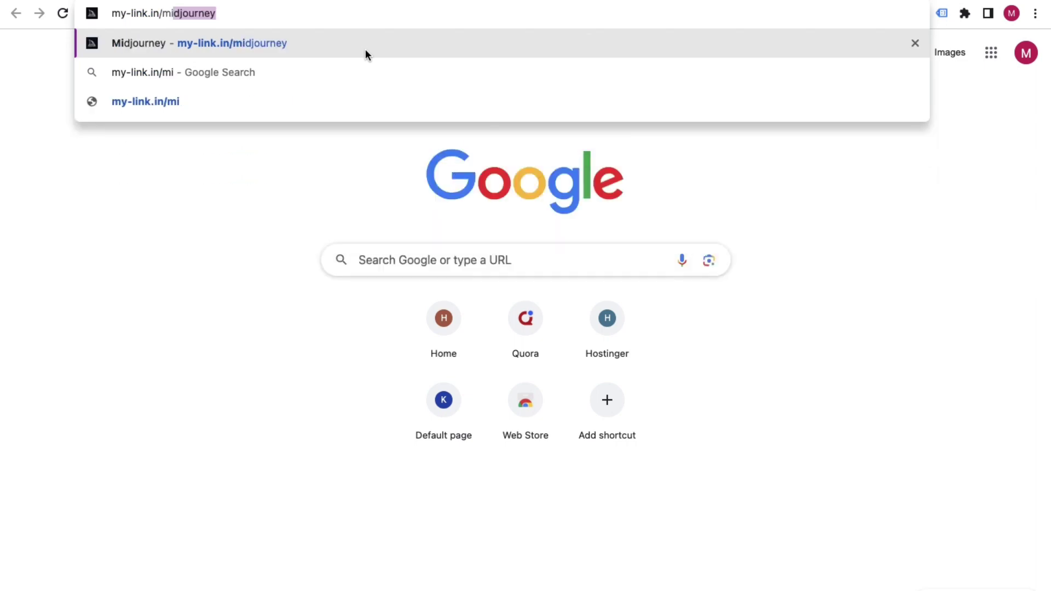
pyautogui.press('Return')
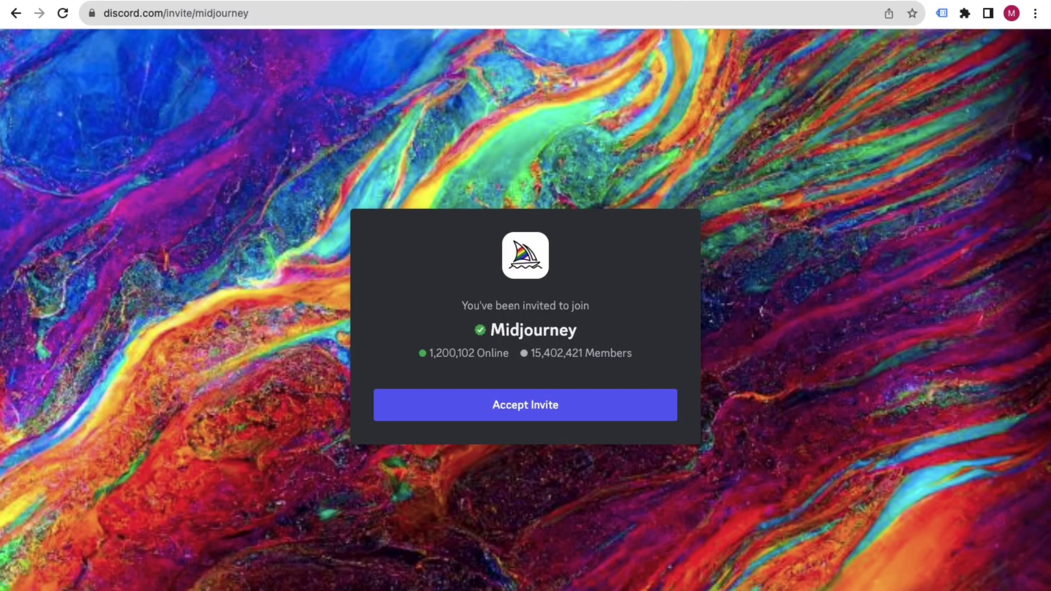
# Accept the Midjourney invite and open the Midjourney server from the server sidebar.
pyautogui.click(556, 402)
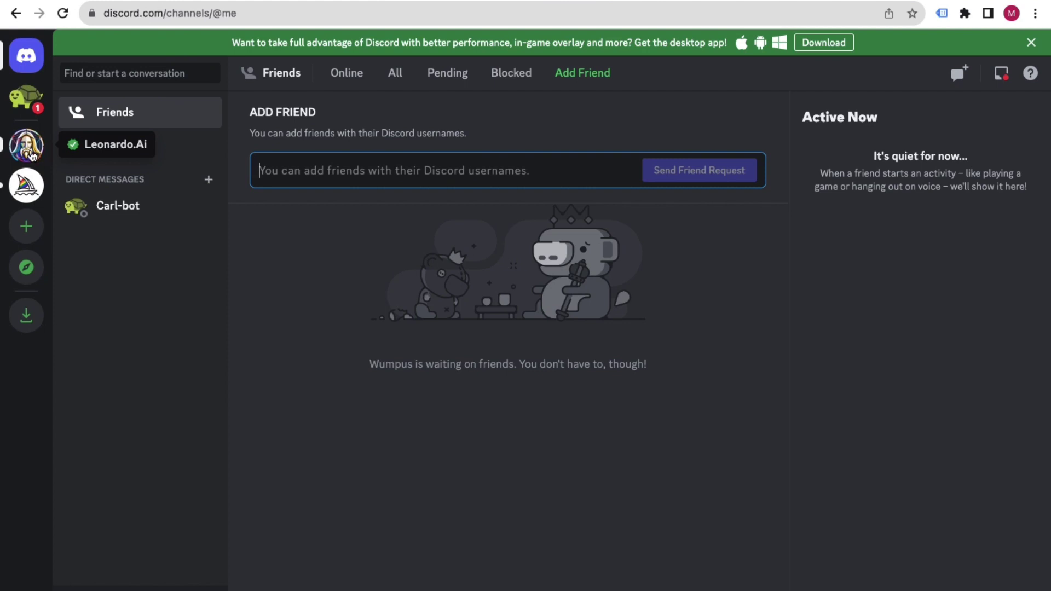
pyautogui.click(32, 189)
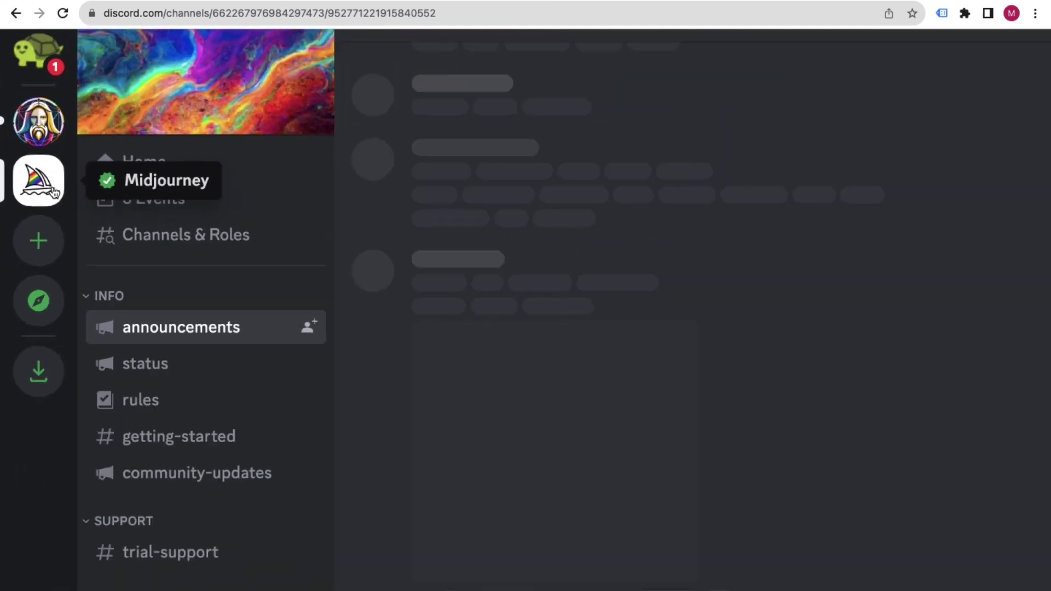
# Scroll the Midjourney channel list to show newbies-36, newbies-6, newbies-66 and newbies-96.
pyautogui.scroll(-2, 229, 476)
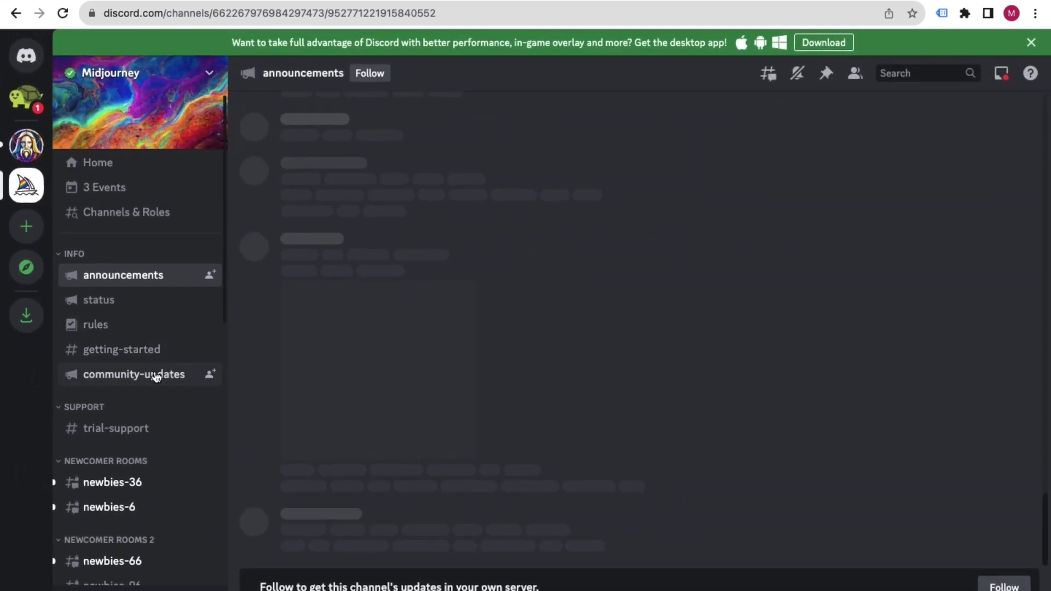
pyautogui.scroll(-3, 156, 377)
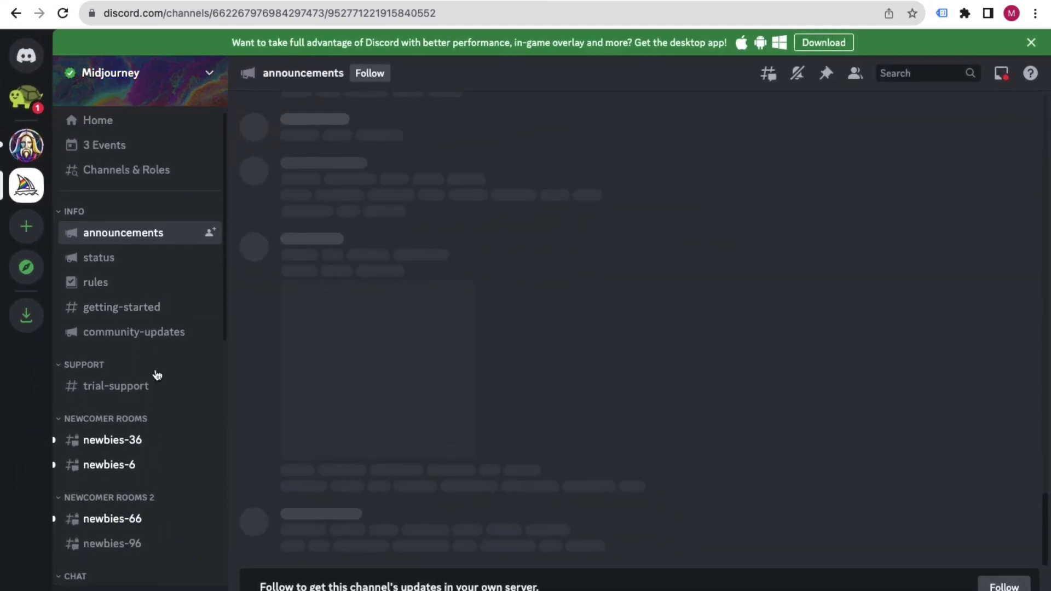
pyautogui.scroll(-3, 166, 376)
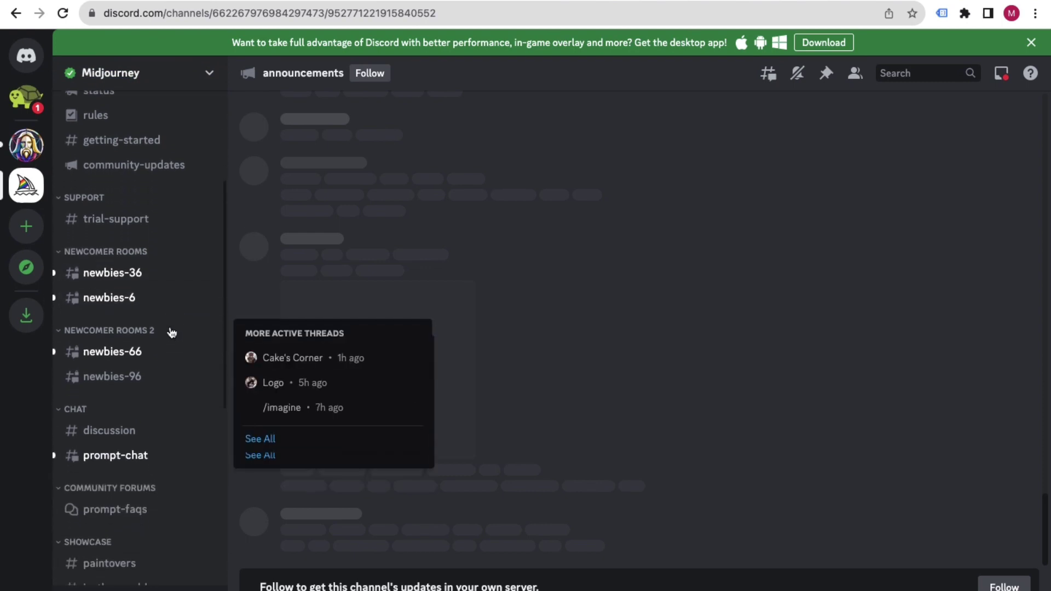
pyautogui.scroll(3, 143, 267)
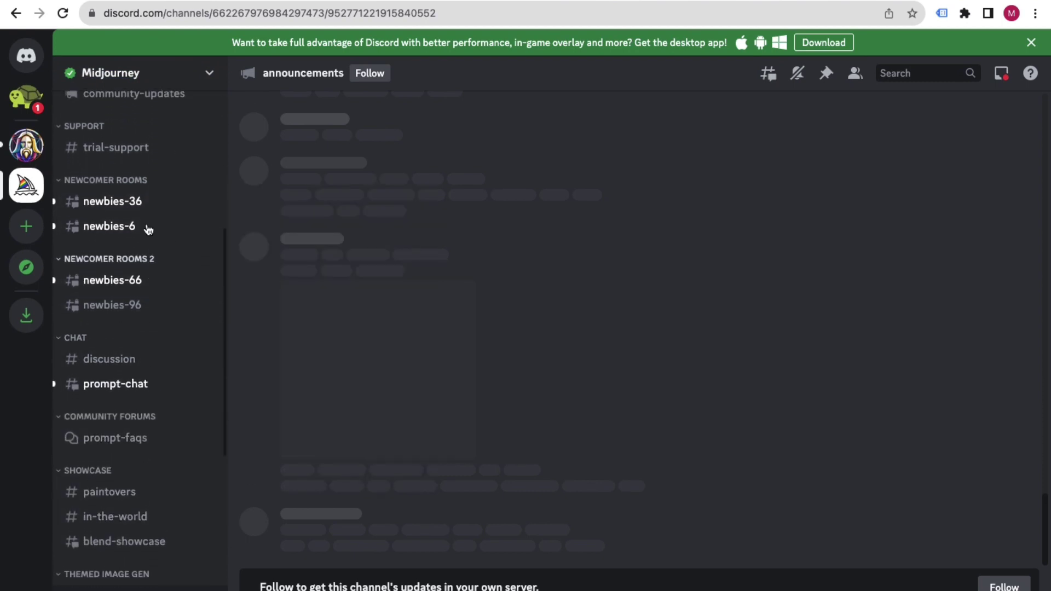
pyautogui.moveTo(146, 346)
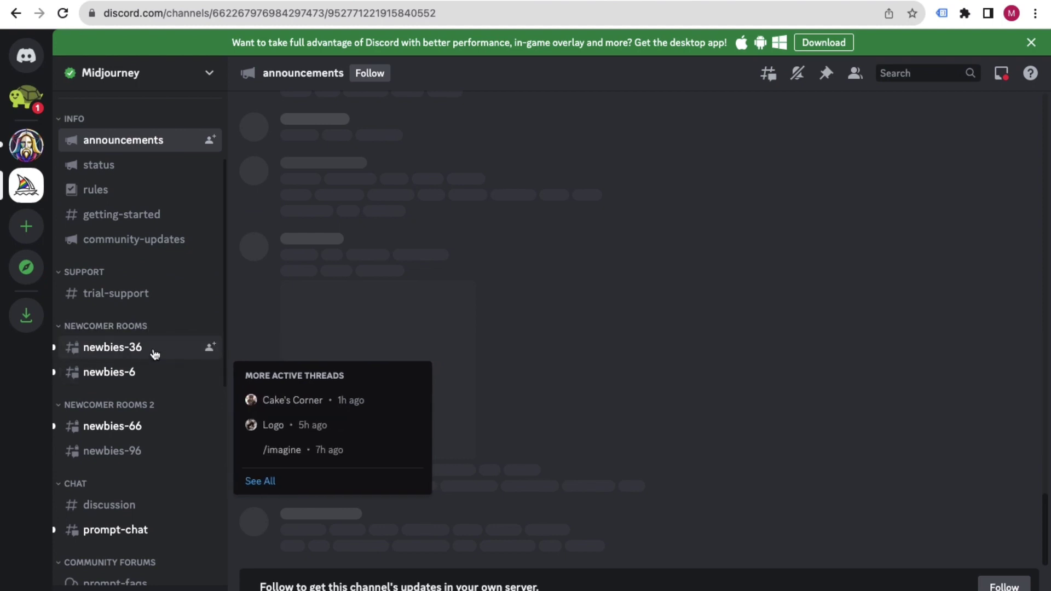
pyautogui.scroll(1, 152, 350)
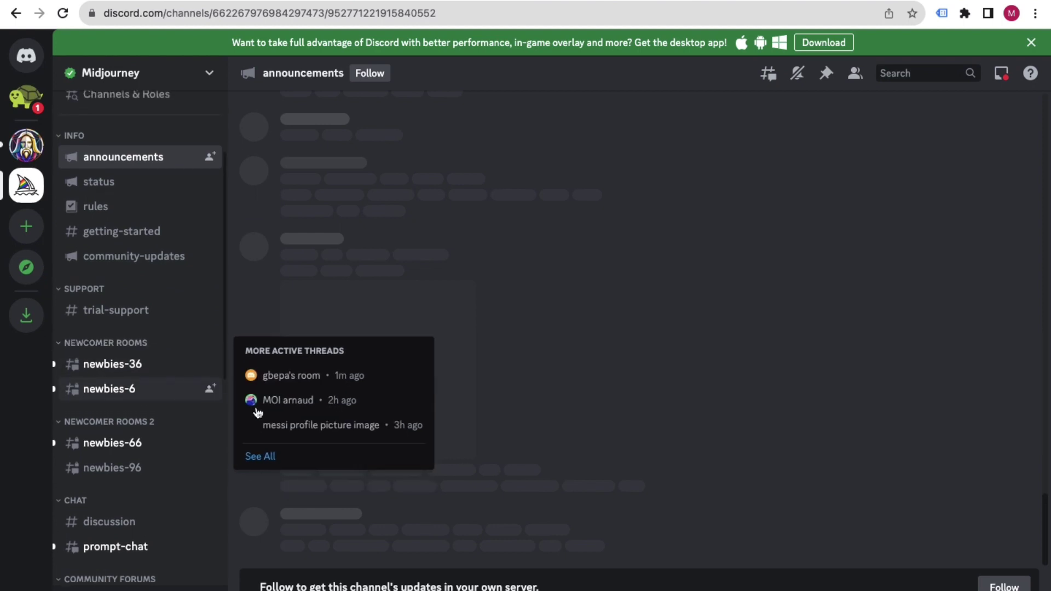